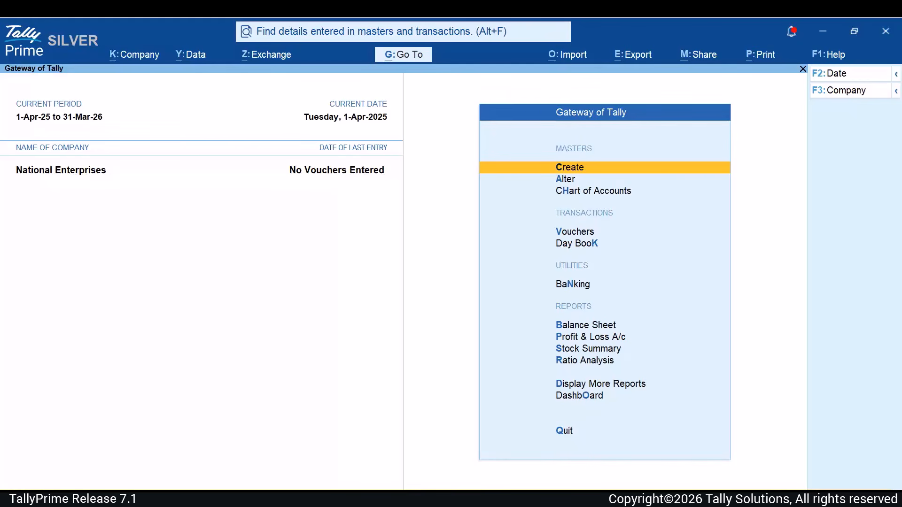
- Open the current licence information under Help > Settings > License
{"action": "key", "text": "F1"}
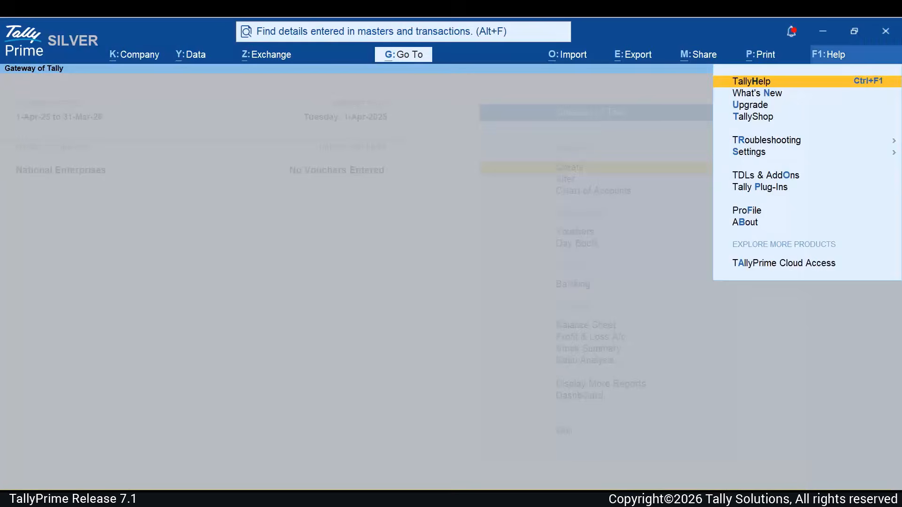
{"action": "key", "text": "Down"}
{"action": "key", "text": "Down"}
{"action": "key", "text": "Down"}
{"action": "key", "text": "Down"}
{"action": "key", "text": "Down"}
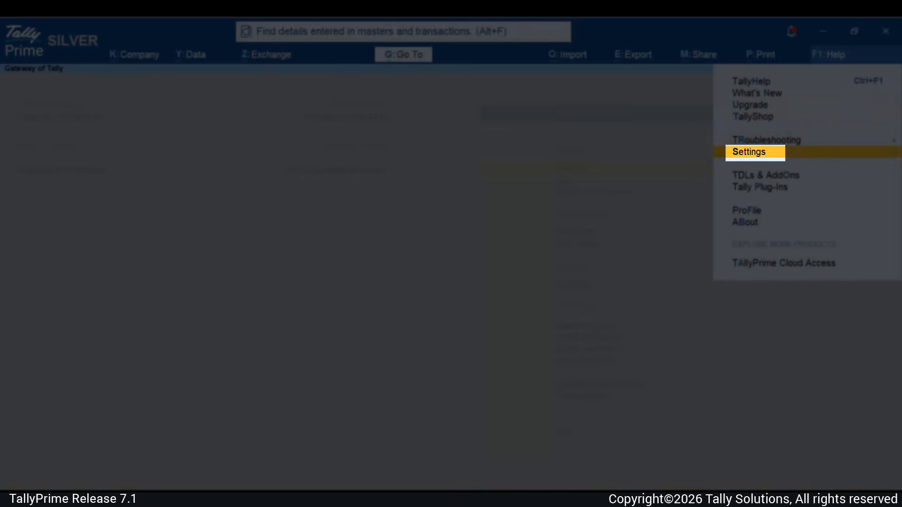
{"action": "key", "text": "Return"}
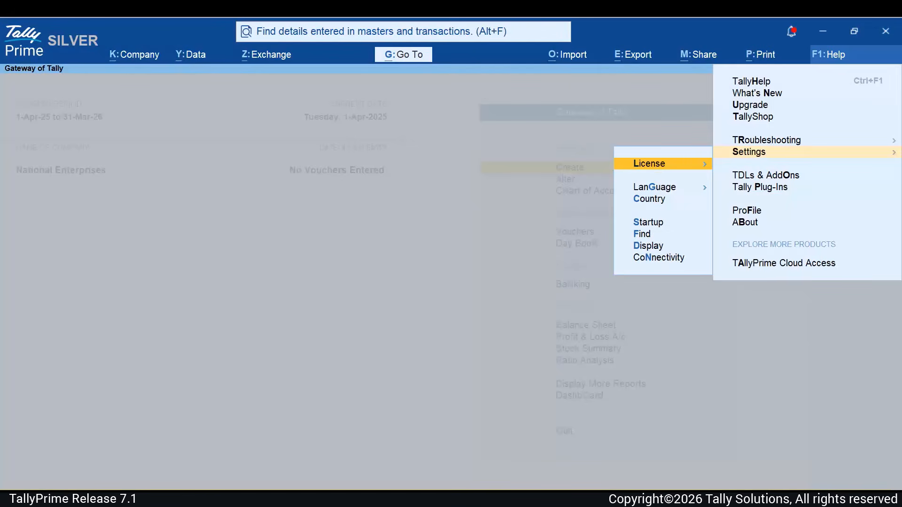
{"action": "key", "text": "Return"}
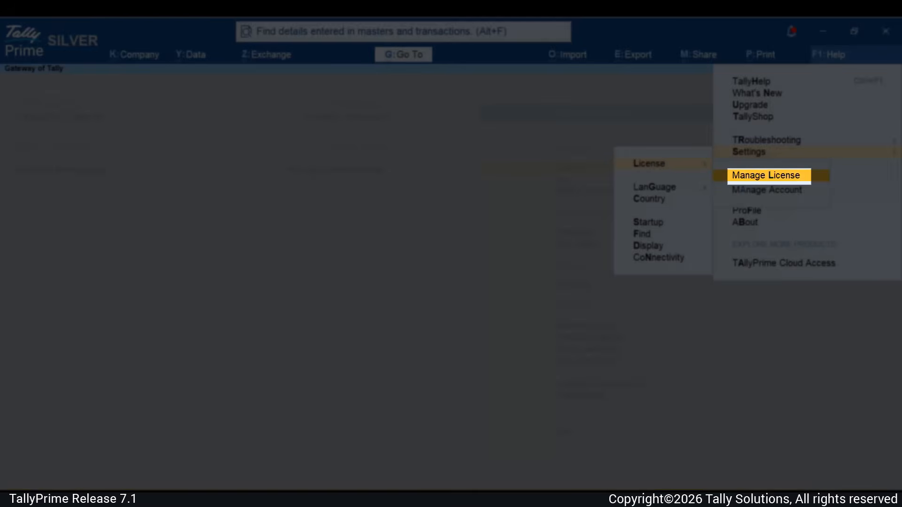
{"action": "key", "text": "Return"}
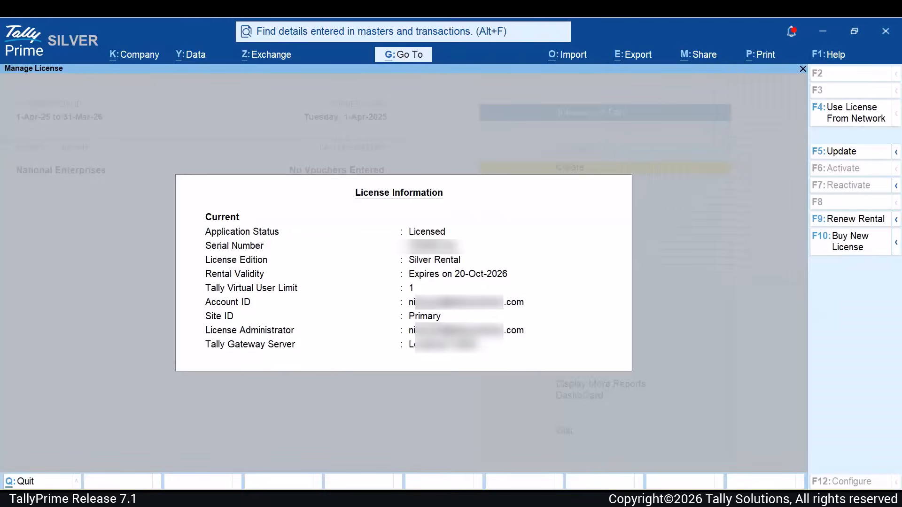
- Update the licence with the company's Tally.NET ID and password
{"action": "key", "text": "F5"}
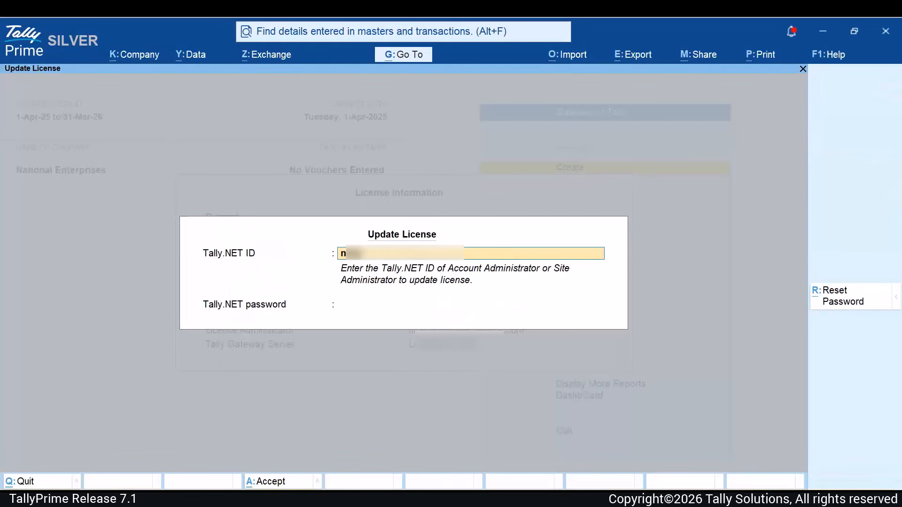
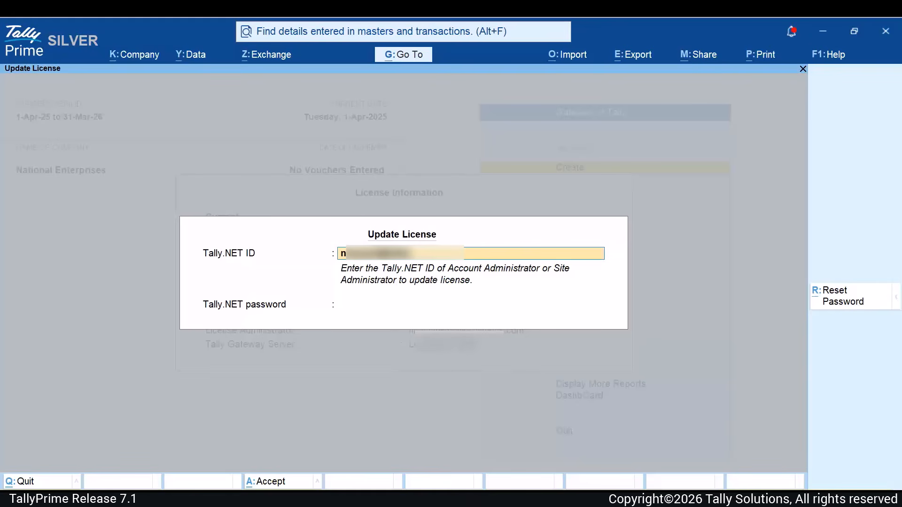
{"action": "key", "text": "Return"}
{"action": "type", "text": "***************"}
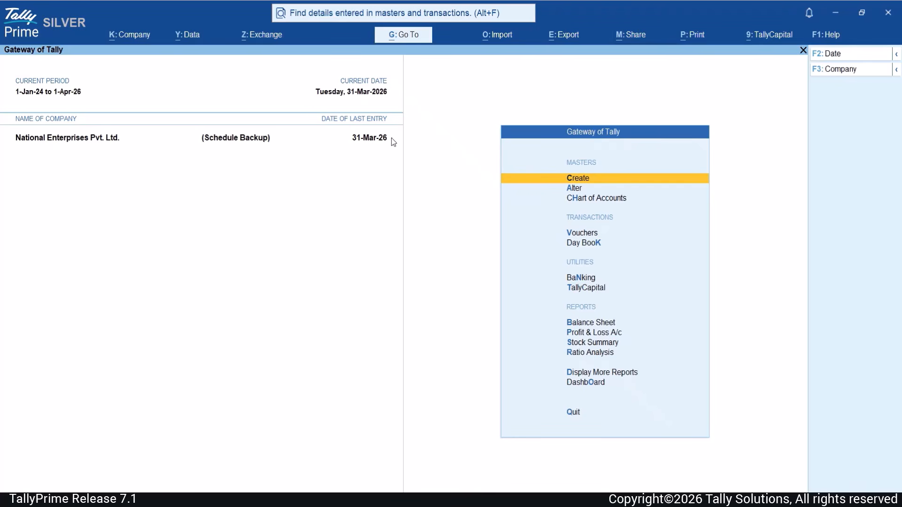
- Open the Trial Balance report through Go To
{"action": "left_click", "coordinate": [416, 37]}
{"action": "type", "text": "Tri"}
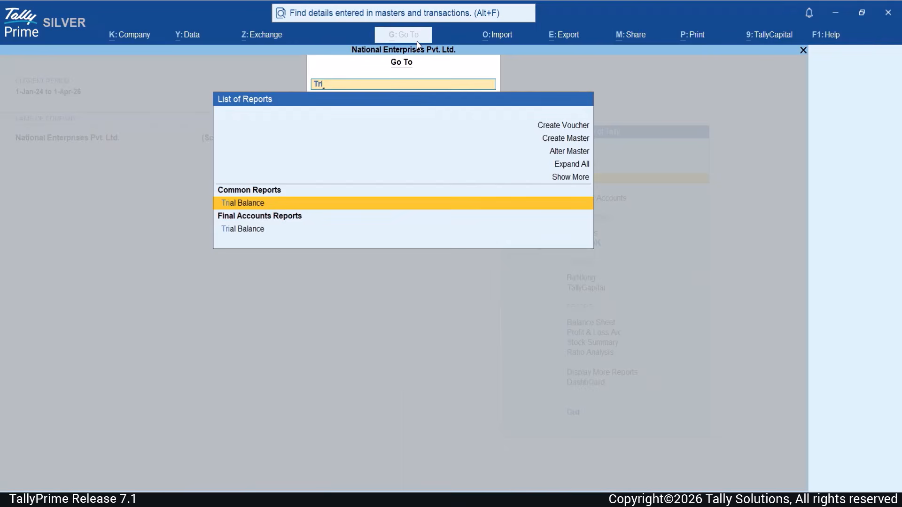
{"action": "key", "text": "Return"}
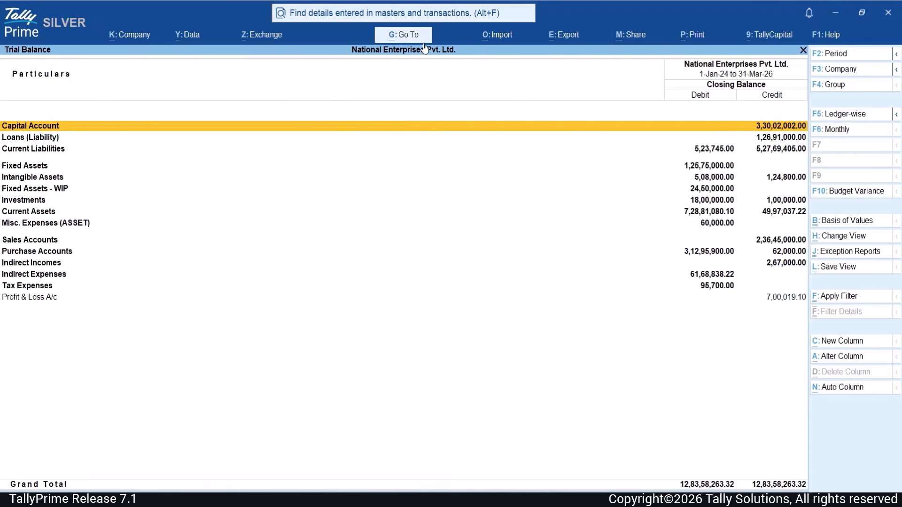
- Choose the Financial Statements export in Schedule III for Division I format
{"action": "key", "text": "alt+e"}
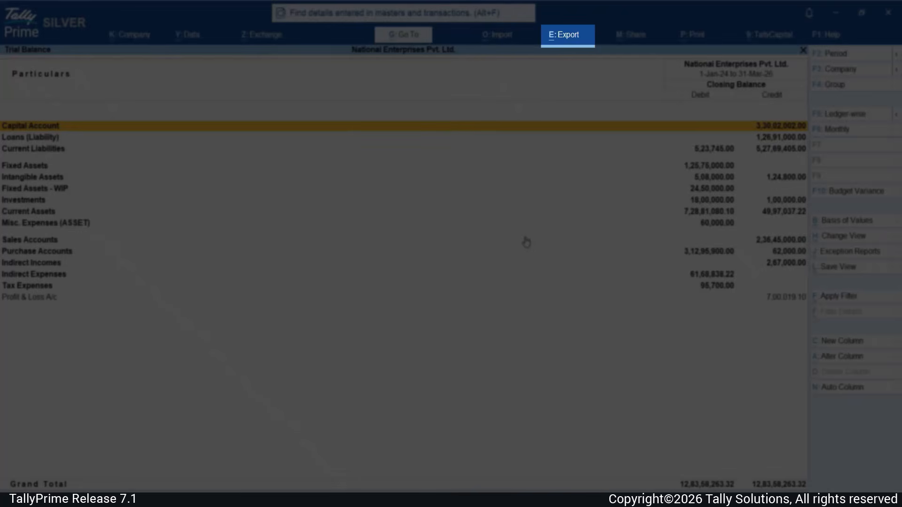
{"action": "left_click", "coordinate": [560, 41]}
{"action": "key", "text": "Down"}
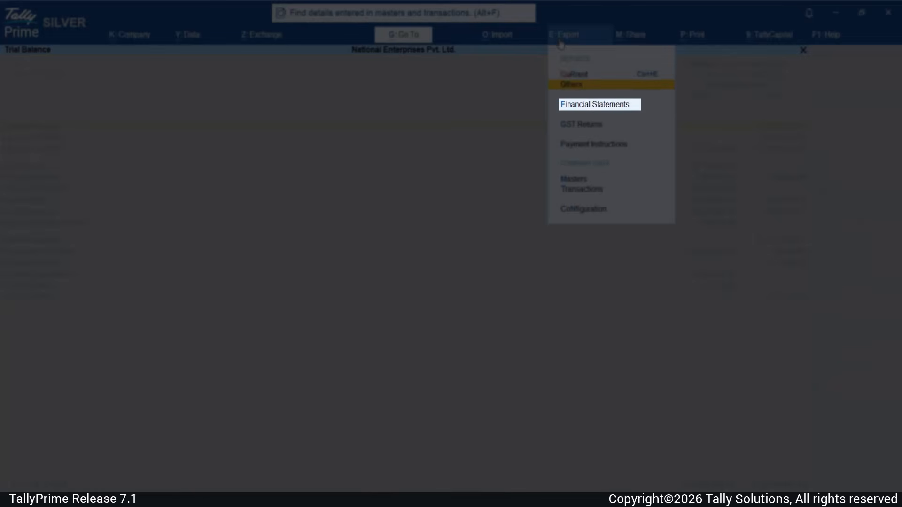
{"action": "key", "text": "Down"}
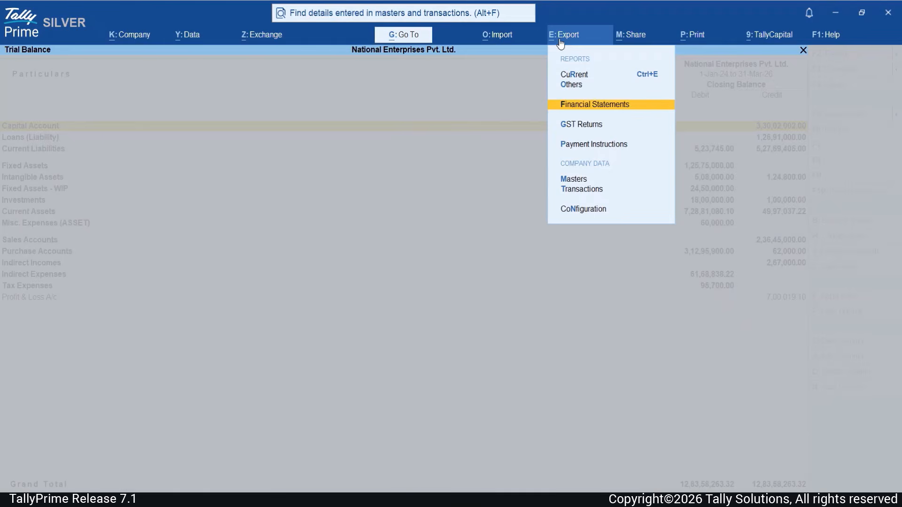
{"action": "key", "text": "Return"}
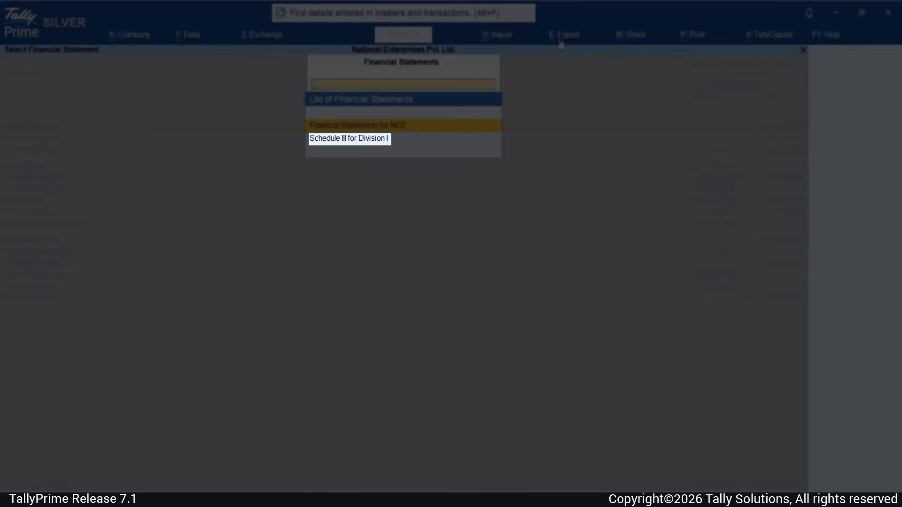
{"action": "key", "text": "Down"}
{"action": "key", "text": "Return"}
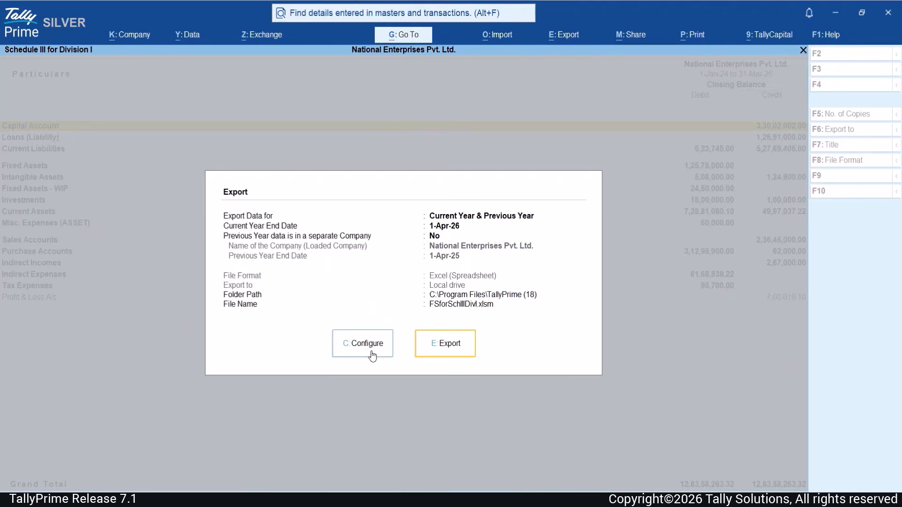
- Open Configure on the Schedule III export screen to see the List of Configurations
{"action": "left_click", "coordinate": [371, 348]}
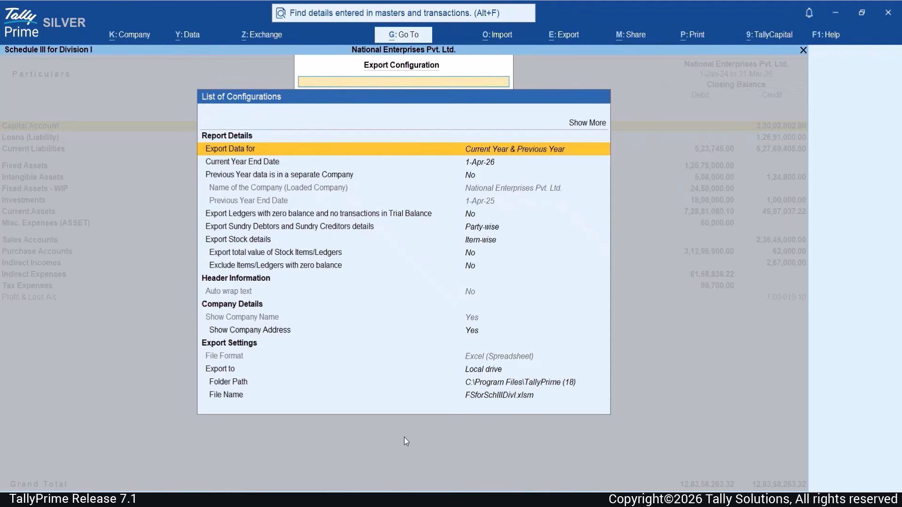
{"action": "key", "text": "Down"}
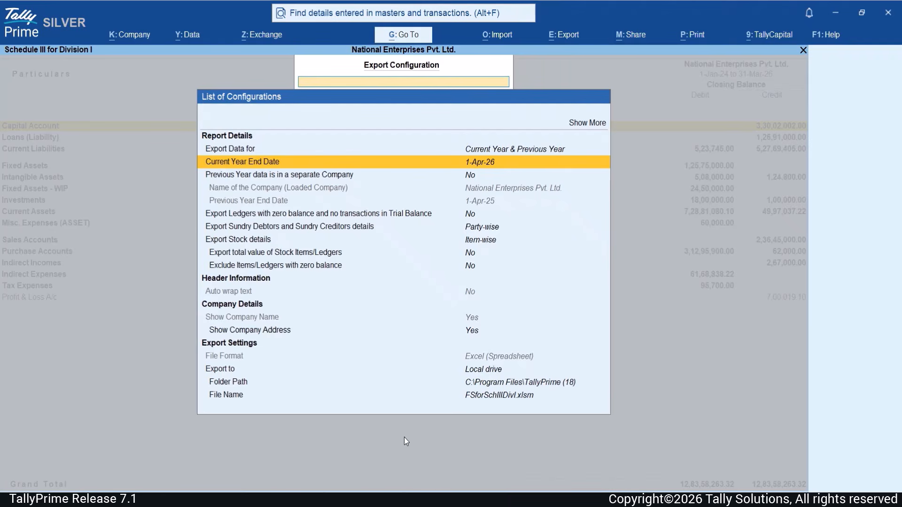
{"action": "key", "text": "Down"}
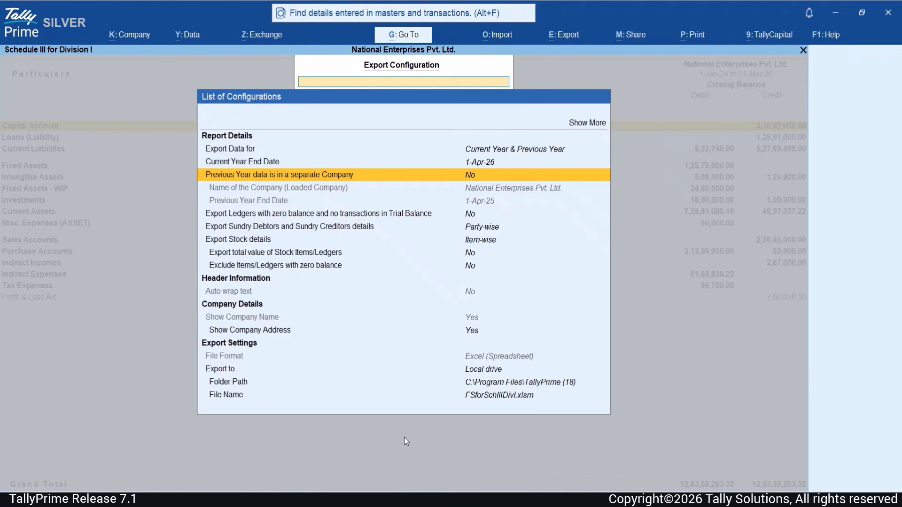
{"action": "key", "text": "Down"}
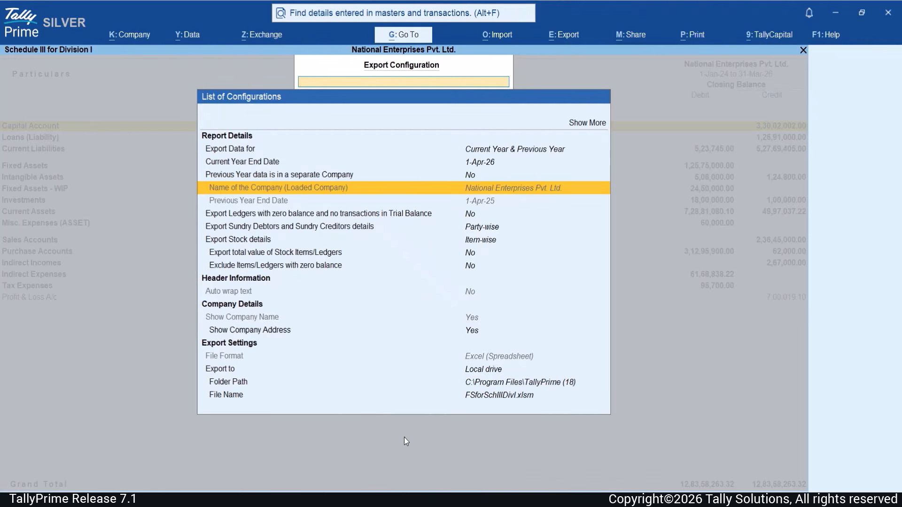
{"action": "key", "text": "Down"}
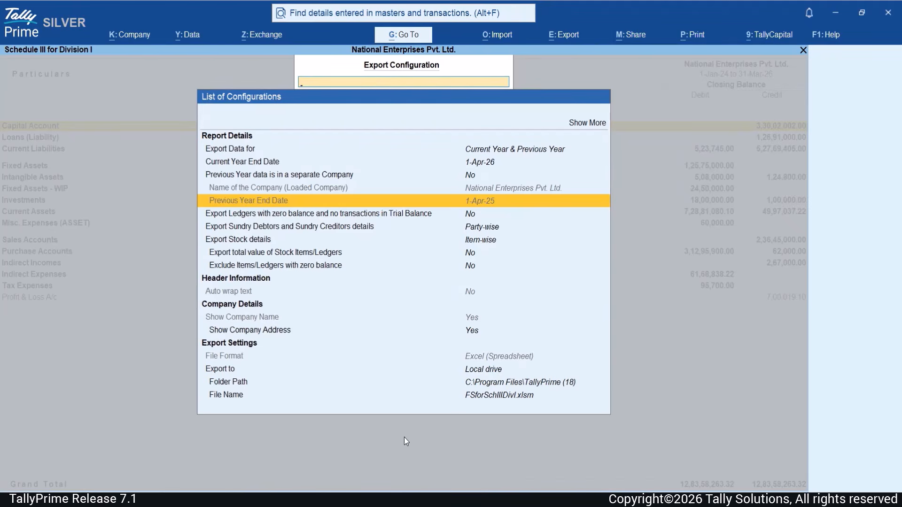
{"action": "key", "text": "Down"}
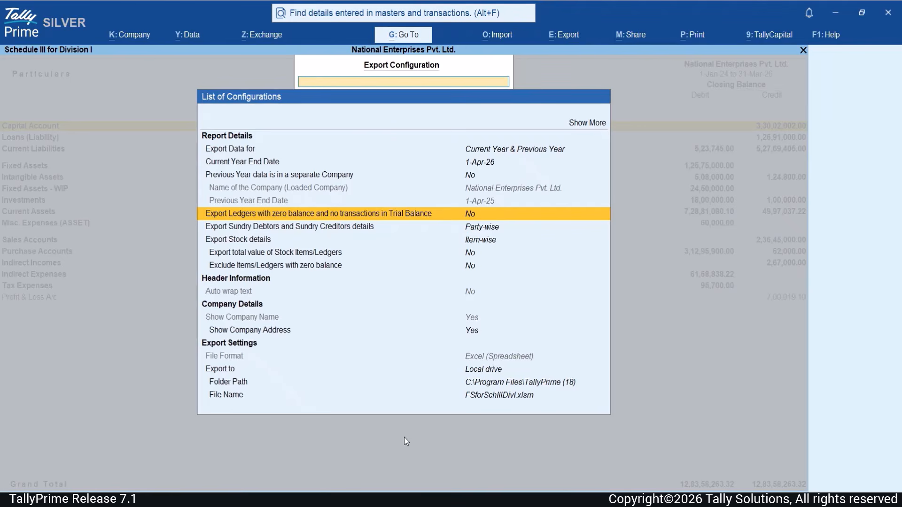
{"action": "key", "text": "Down"}
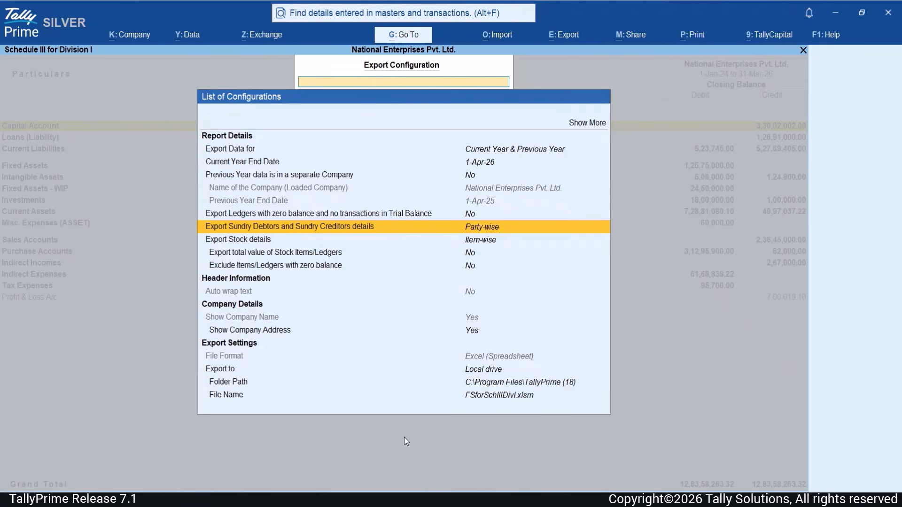
{"action": "key", "text": "Down"}
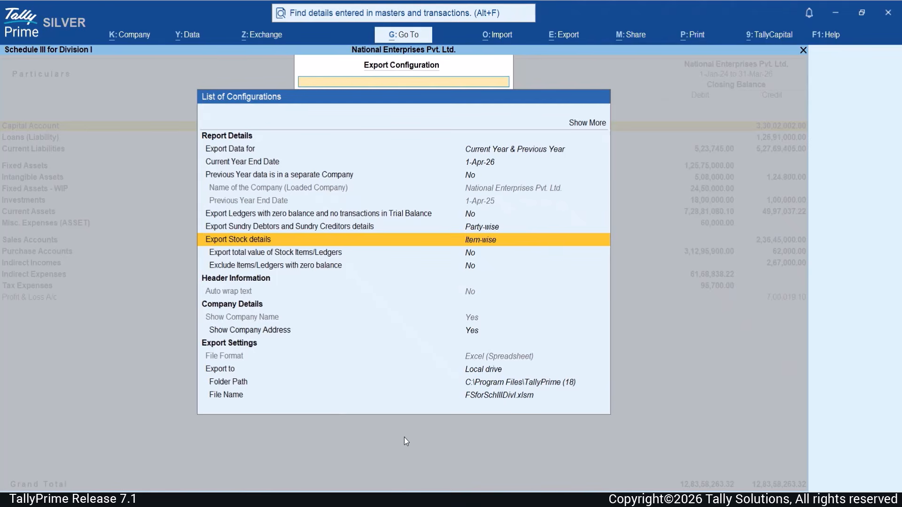
{"action": "key", "text": "Down"}
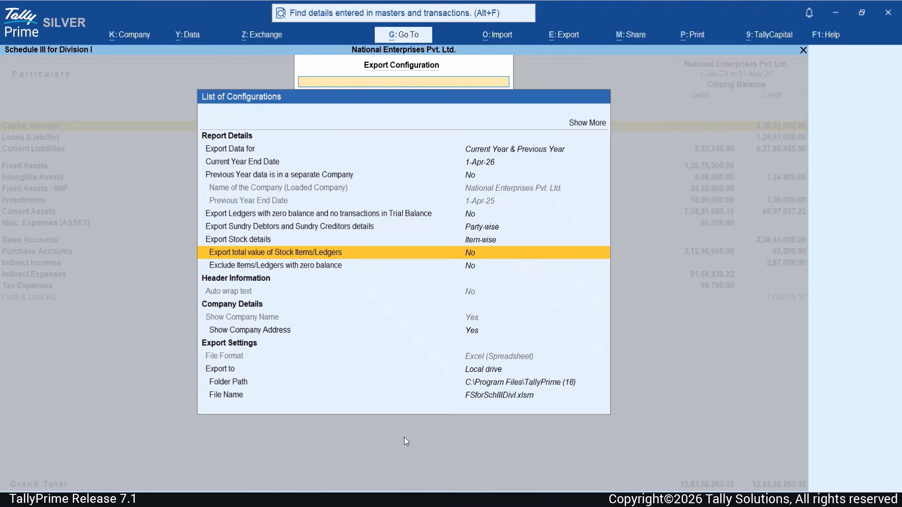
{"action": "key", "text": "Down"}
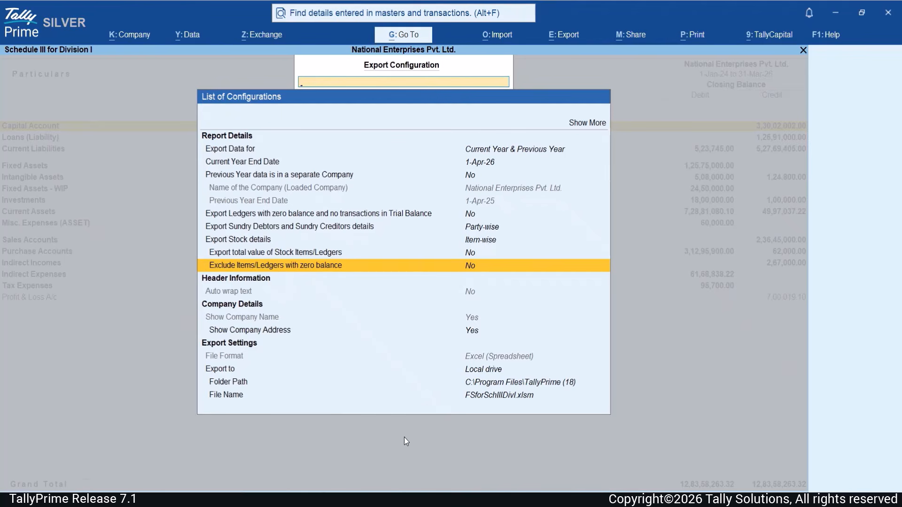
{"action": "key", "text": "Down"}
{"action": "key", "text": "Down"}
{"action": "key", "text": "Down"}
{"action": "key", "text": "Down"}
{"action": "key", "text": "Down"}
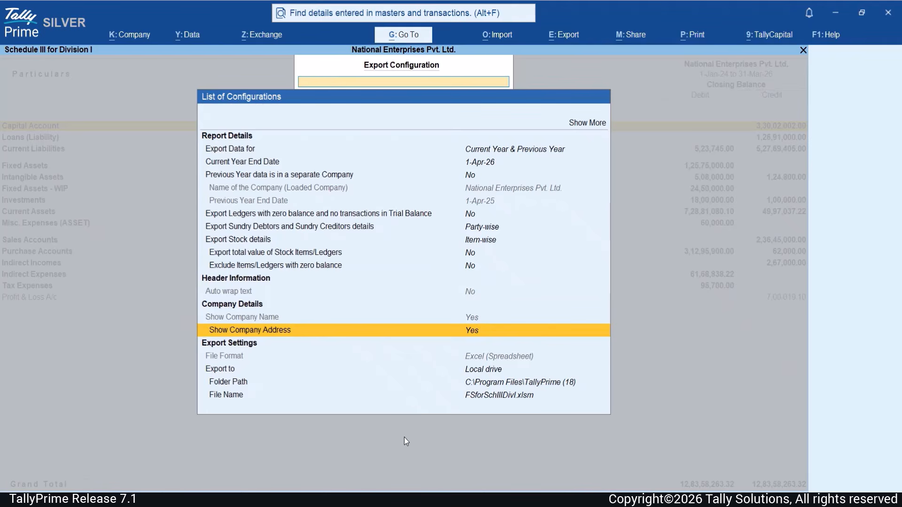
{"action": "key", "text": "Down"}
{"action": "key", "text": "Down"}
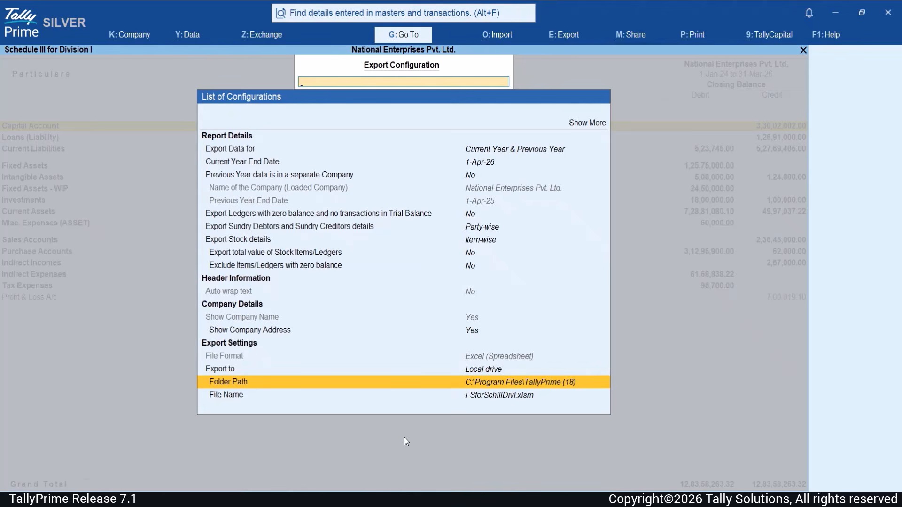
{"action": "key", "text": "Down"}
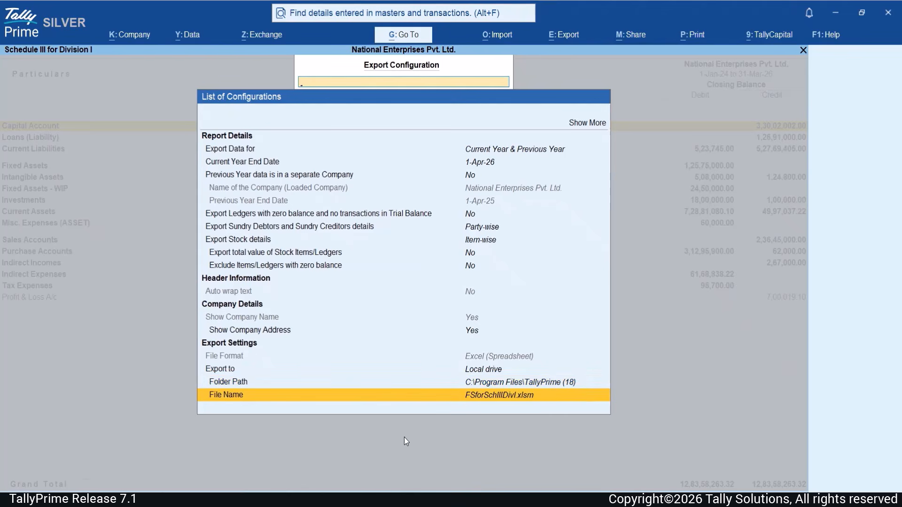
{"action": "key", "text": "Up"}
{"action": "key", "text": "Up"}
{"action": "key", "text": "Up"}
{"action": "key", "text": "Up"}
{"action": "key", "text": "Up"}
{"action": "key", "text": "Up"}
{"action": "key", "text": "Up"}
{"action": "key", "text": "Up"}
{"action": "key", "text": "Up"}
{"action": "key", "text": "Up"}
{"action": "key", "text": "Up"}
{"action": "key", "text": "Up"}
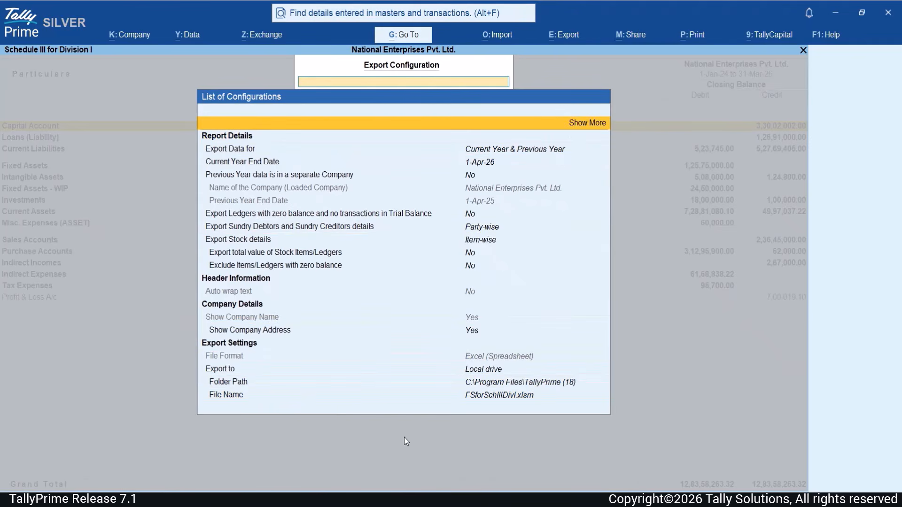
- Export Schedule III to FSforSchIIIDivI.xlsm with Open file after Export kept at Yes
{"action": "key", "text": "Return"}
{"action": "key", "text": "Down"}
{"action": "key", "text": "Down"}
{"action": "key", "text": "Down"}
{"action": "key", "text": "Down"}
{"action": "key", "text": "Down"}
{"action": "key", "text": "Down"}
{"action": "key", "text": "Down"}
{"action": "key", "text": "Down"}
{"action": "key", "text": "Down"}
{"action": "key", "text": "Down"}
{"action": "key", "text": "Down"}
{"action": "key", "text": "Down"}
{"action": "key", "text": "Down"}
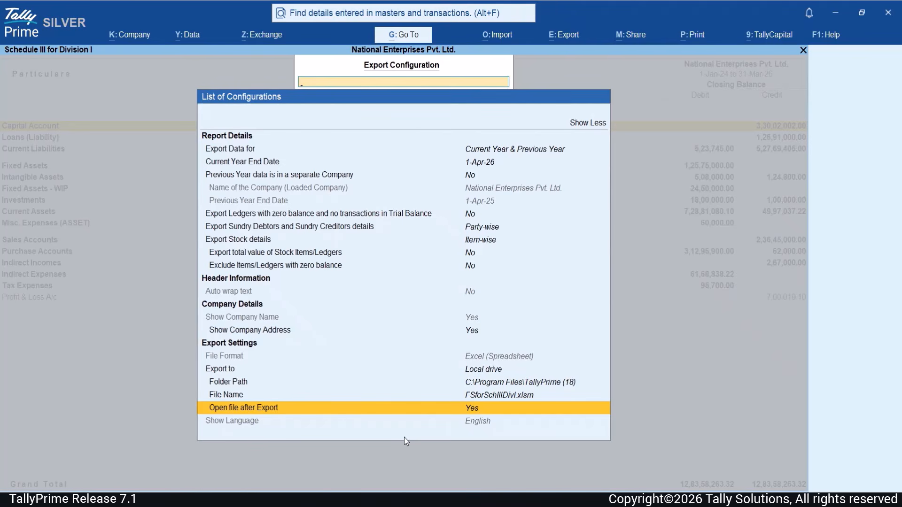
{"action": "key", "text": "ctrl+a"}
{"action": "left_click", "coordinate": [440, 356]}
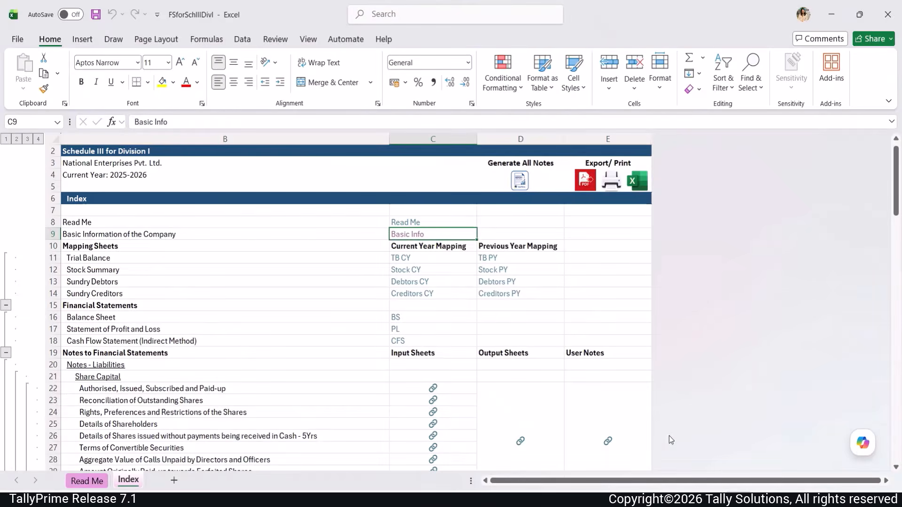
- Expand the Index sheet outline through levels 1–4 and open the Basic Info sheet
{"action": "scroll", "coordinate": [670, 439], "scroll_direction": "down", "scroll_amount": 3}
{"action": "scroll", "coordinate": [669, 436], "scroll_direction": "down", "scroll_amount": 4}
{"action": "scroll", "coordinate": [669, 436], "scroll_direction": "up", "scroll_amount": 5}
{"action": "scroll", "coordinate": [668, 435], "scroll_direction": "up", "scroll_amount": 3}
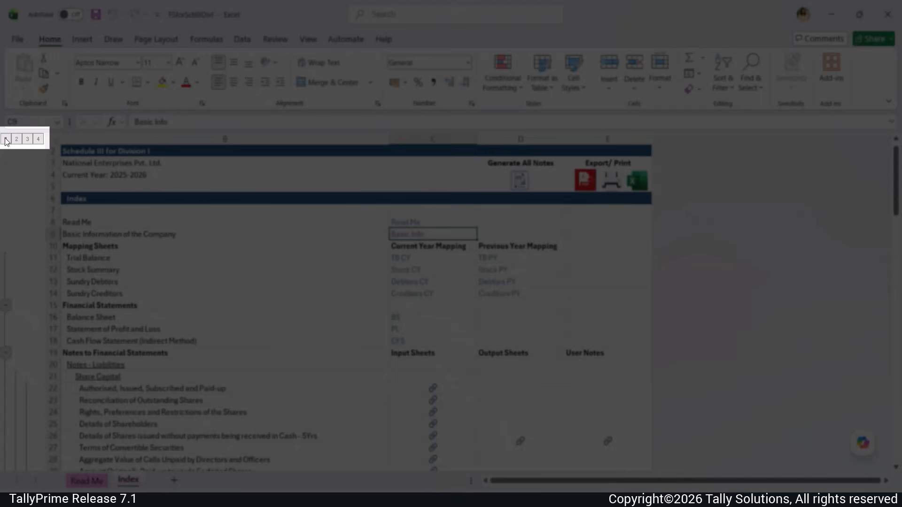
{"action": "left_click", "coordinate": [6, 140]}
{"action": "left_click", "coordinate": [16, 139]}
{"action": "left_click", "coordinate": [28, 139]}
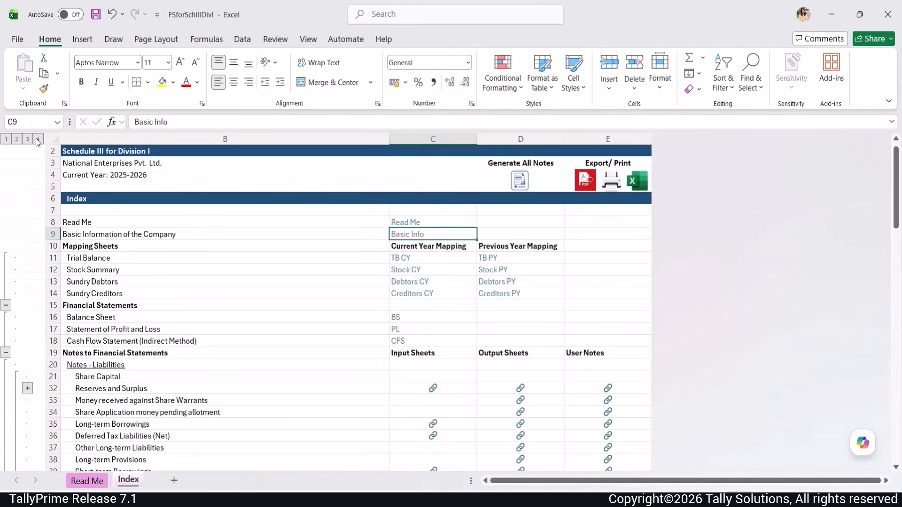
{"action": "left_click", "coordinate": [38, 139]}
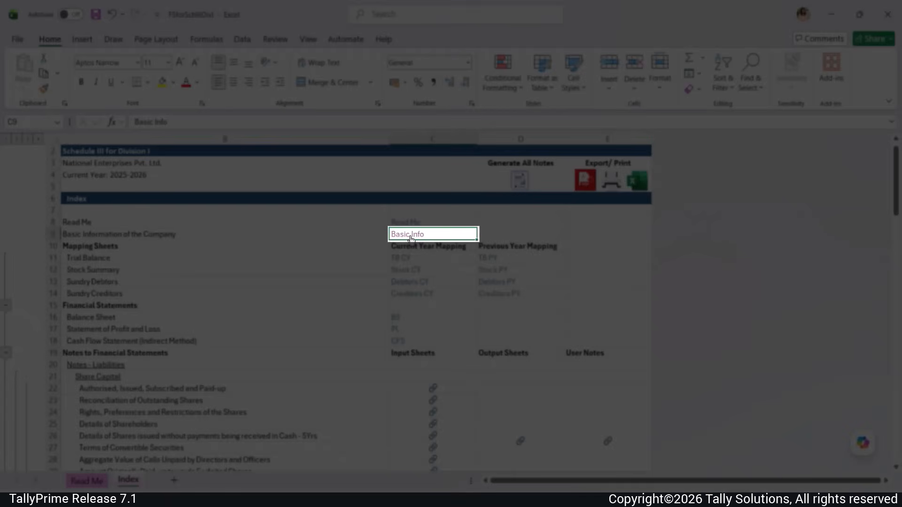
{"action": "left_click", "coordinate": [411, 239]}
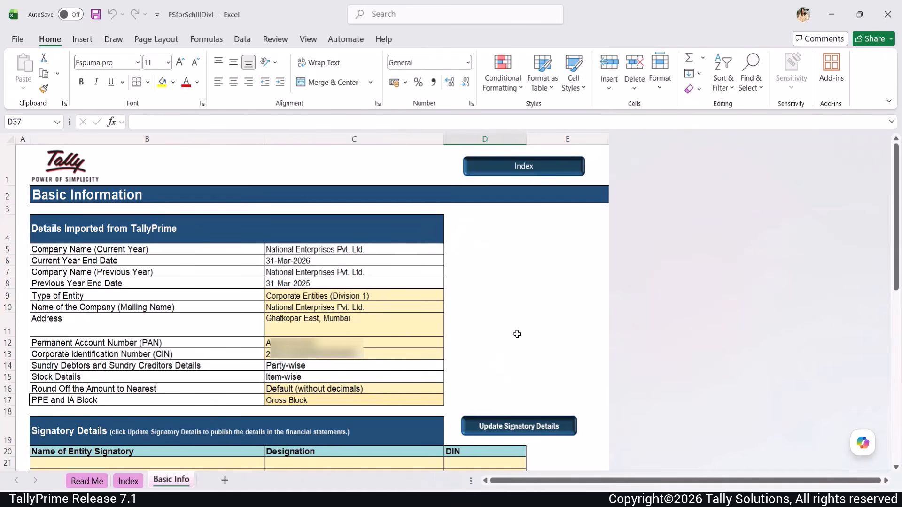
- Enter the Chairman, MD and Director signatories with their numbers, and update Signatory Details
{"action": "scroll", "coordinate": [517, 334], "scroll_direction": "down", "scroll_amount": 1}
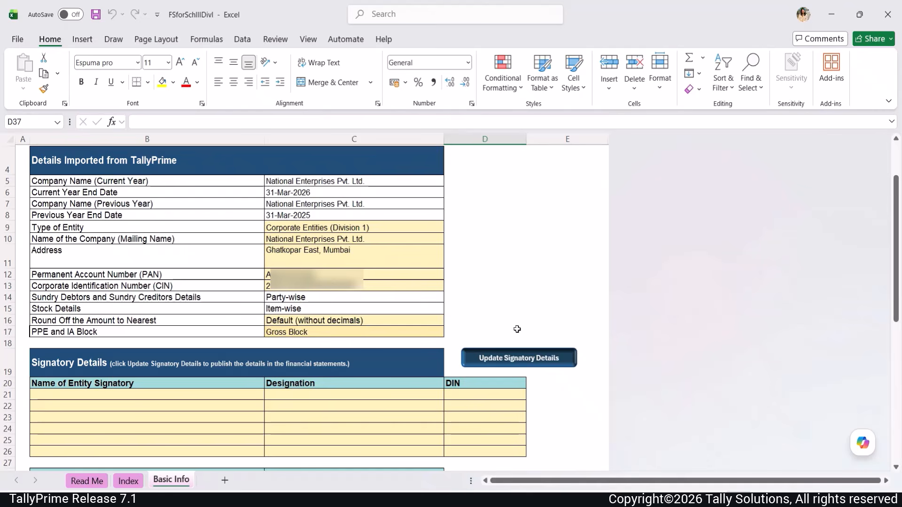
{"action": "left_click", "coordinate": [181, 395]}
{"action": "type", "text": "Ravi R\tChairman\t34324"}
{"action": "left_click", "coordinate": [177, 402]}
{"action": "type", "text": "Sheetal"}
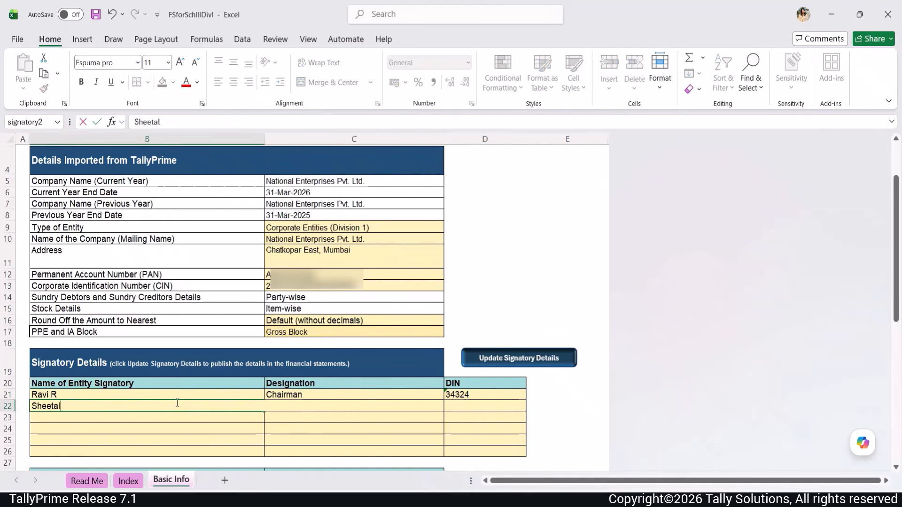
{"action": "type", "text": " M\tMD\t43232"}
{"action": "left_click", "coordinate": [145, 415]}
{"action": "scroll", "coordinate": [468, 265], "scroll_direction": "down", "scroll_amount": 3}
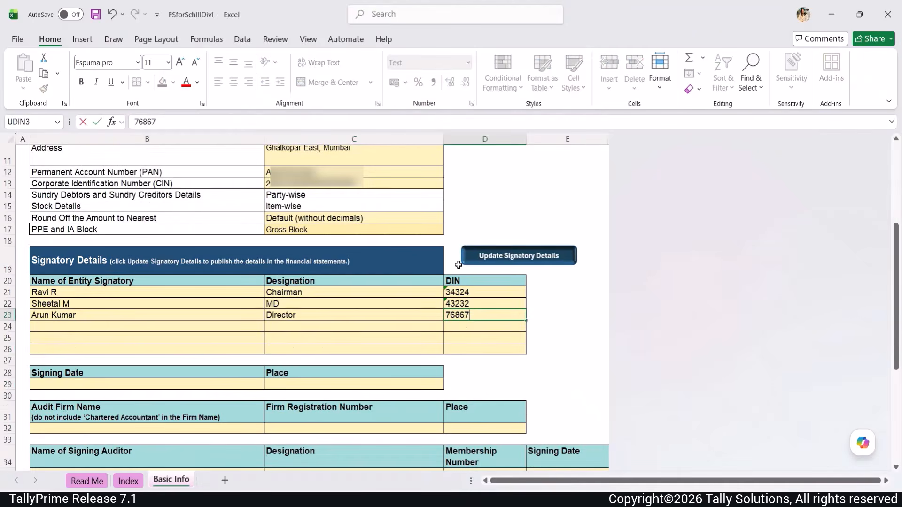
{"action": "left_click", "coordinate": [467, 265]}
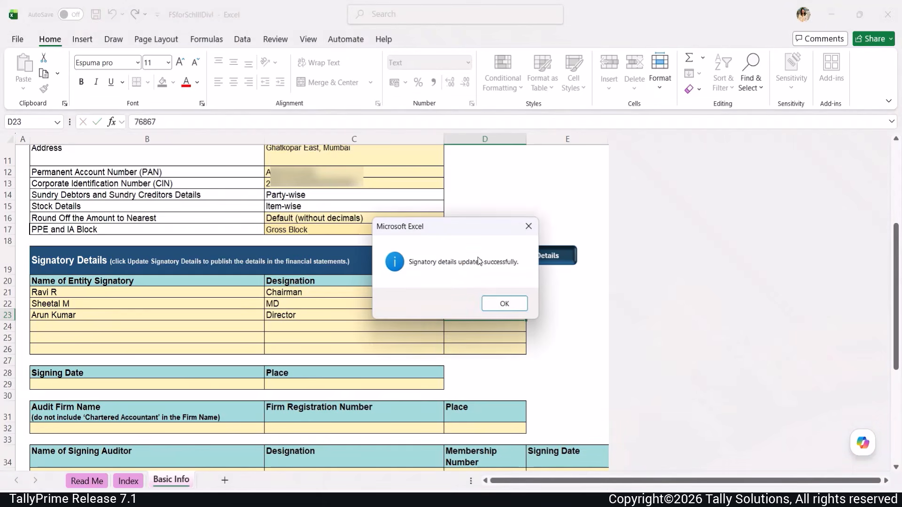
{"action": "left_click", "coordinate": [504, 303]}
- Set signing date 30th June 2026, place Bnegaluru, and audit firm Doshi & Associates, 34587, Mumbai
{"action": "left_click", "coordinate": [45, 384]}
{"action": "type", "text": "30th June 2026"}
{"action": "key", "text": "Tab"}
{"action": "type", "text": "Bnegaluru"}
{"action": "scroll", "coordinate": [45, 387], "scroll_direction": "down", "scroll_amount": 1}
{"action": "left_click", "coordinate": [49, 397]}
{"action": "type", "text": "Doshi & Associates"}
{"action": "key", "text": "Tab"}
{"action": "type", "text": "34587"}
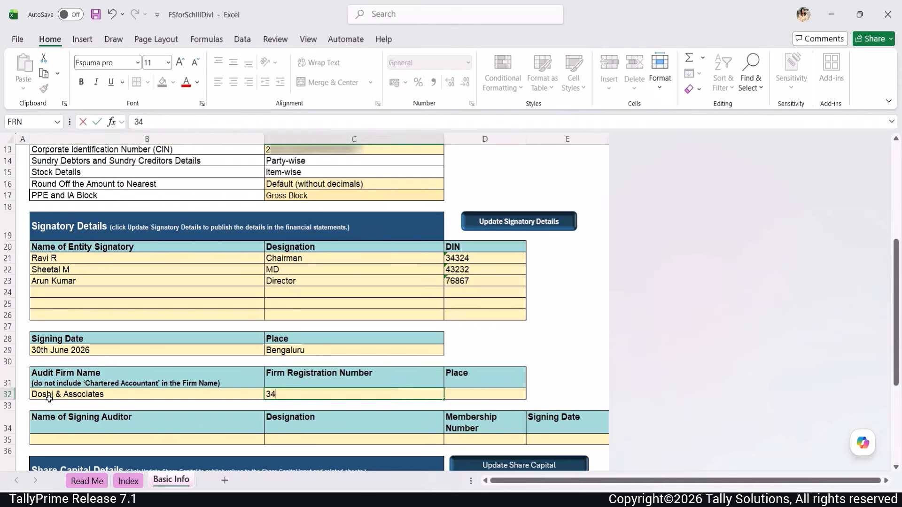
{"action": "key", "text": "Tab"}
{"action": "type", "text": "Mumbai"}
- Fill in the signing auditor's name, Partner designation, membership number and date 30th June 2026
{"action": "left_click", "coordinate": [39, 439]}
{"action": "type", "text": "NR Doshi & Co."}
{"action": "key", "text": "Tab"}
{"action": "type", "text": "Partner"}
{"action": "key", "text": "Tab"}
{"action": "type", "text": "85940"}
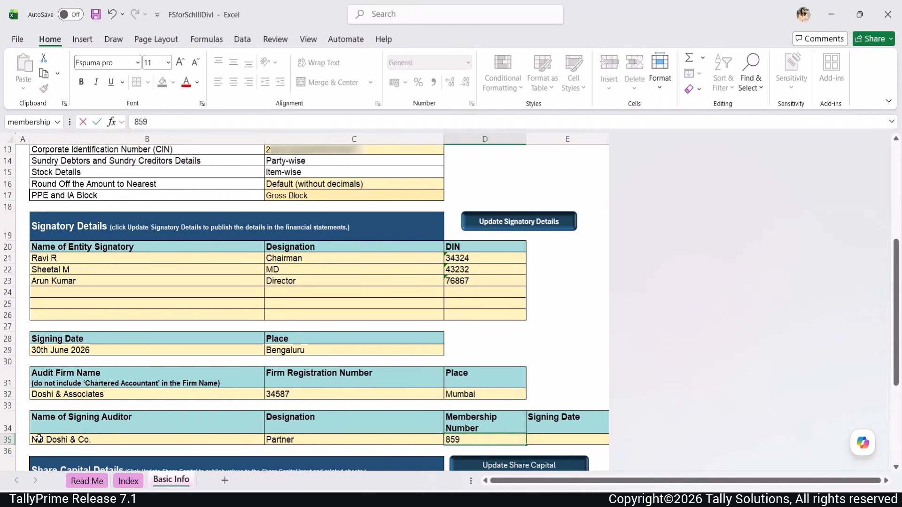
{"action": "key", "text": "Tab"}
{"action": "type", "text": "30th June 2026"}
- Add Equity Shares A with face value 10 and update Share Capital
{"action": "scroll", "coordinate": [39, 440], "scroll_direction": "down", "scroll_amount": 2}
{"action": "left_click", "coordinate": [87, 435]}
{"action": "type", "text": "Equity Shares A"}
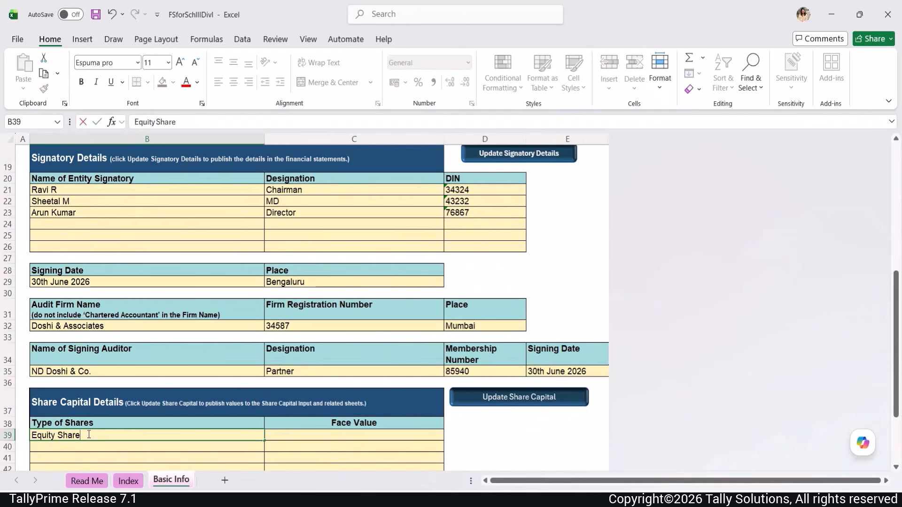
{"action": "left_click", "coordinate": [295, 432]}
{"action": "type", "text": "10"}
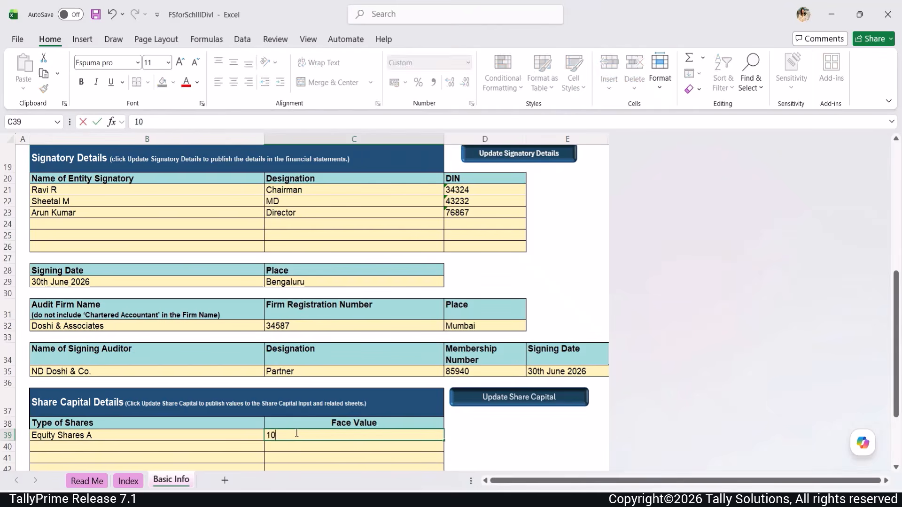
{"action": "key", "text": "Return"}
{"action": "scroll", "coordinate": [473, 389], "scroll_direction": "down", "scroll_amount": 3}
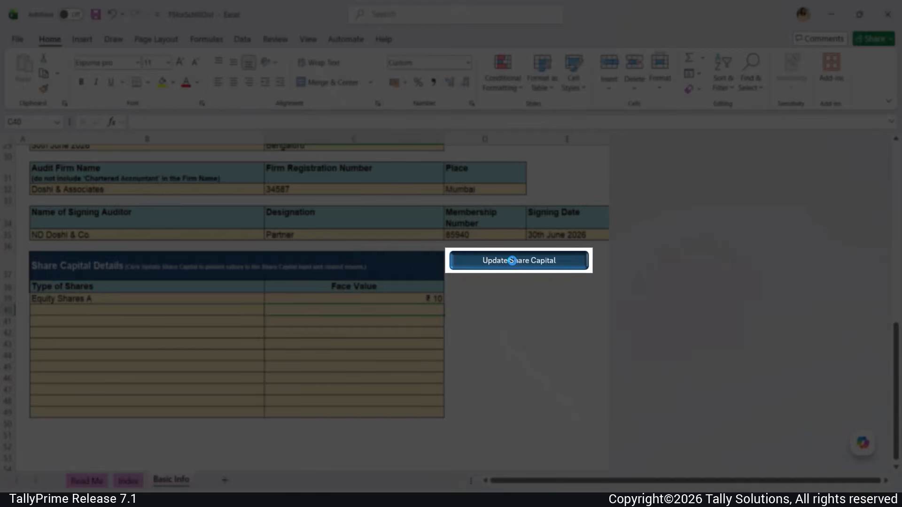
{"action": "left_click", "coordinate": [512, 260]}
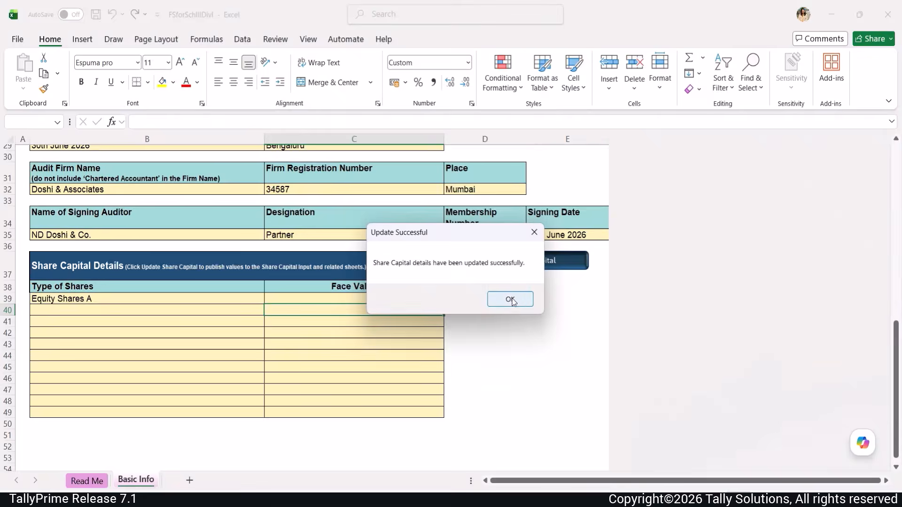
{"action": "left_click", "coordinate": [510, 298]}
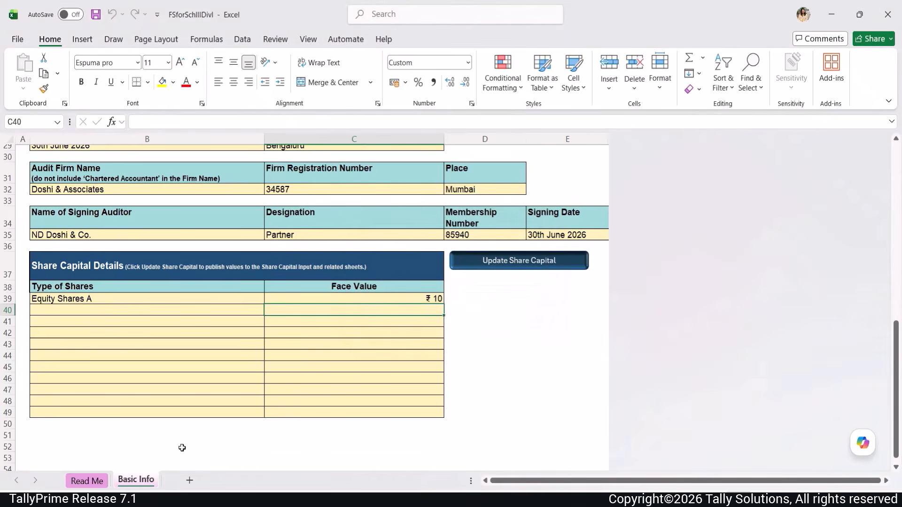
- Review the Read Me sheet, then open TB CY and scroll right to the adjustment columns
{"action": "left_click", "coordinate": [98, 482]}
{"action": "scroll", "coordinate": [244, 393], "scroll_direction": "down", "scroll_amount": 8}
{"action": "scroll", "coordinate": [244, 393], "scroll_direction": "up", "scroll_amount": 8}
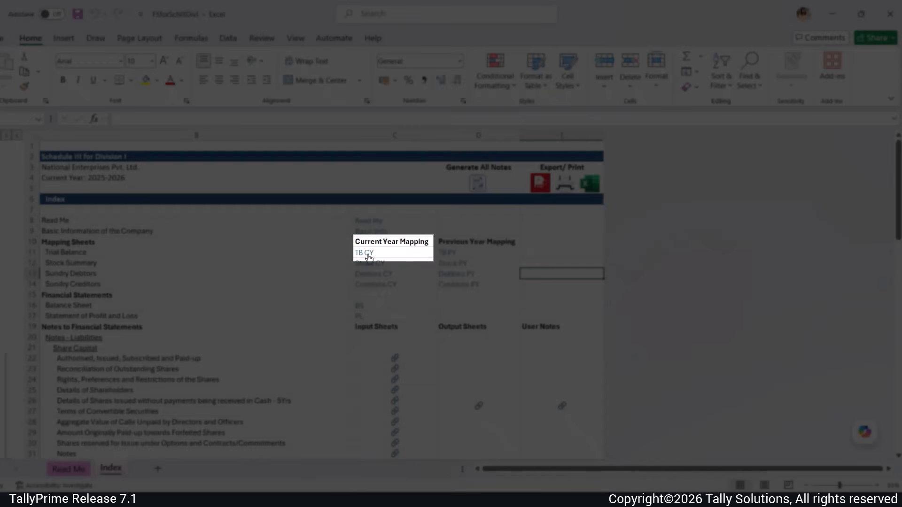
{"action": "left_click", "coordinate": [369, 256]}
{"action": "left_click_drag", "start_coordinate": [530, 471], "coordinate": [649, 470]}
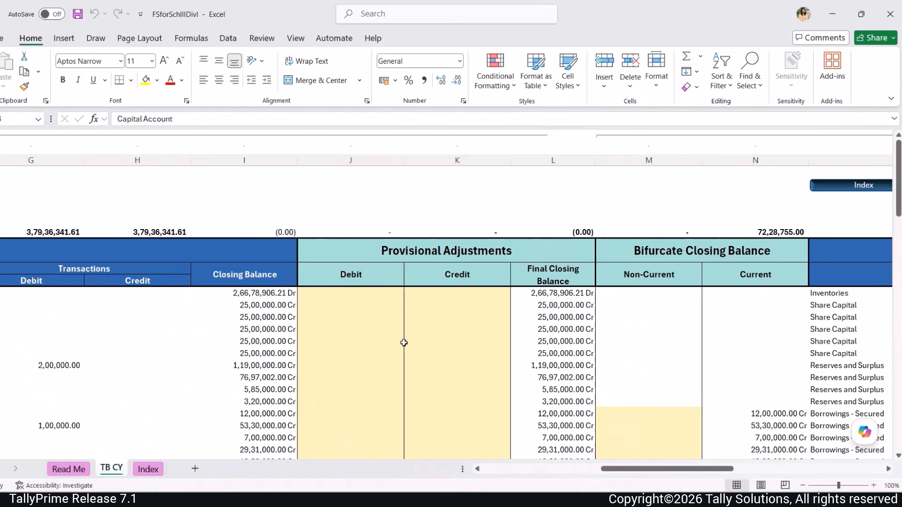
- Enter 100 debit and 100 credit provisional adjustments on two consecutive Share Capital rows
{"action": "left_click", "coordinate": [374, 329]}
{"action": "type", "text": "100"}
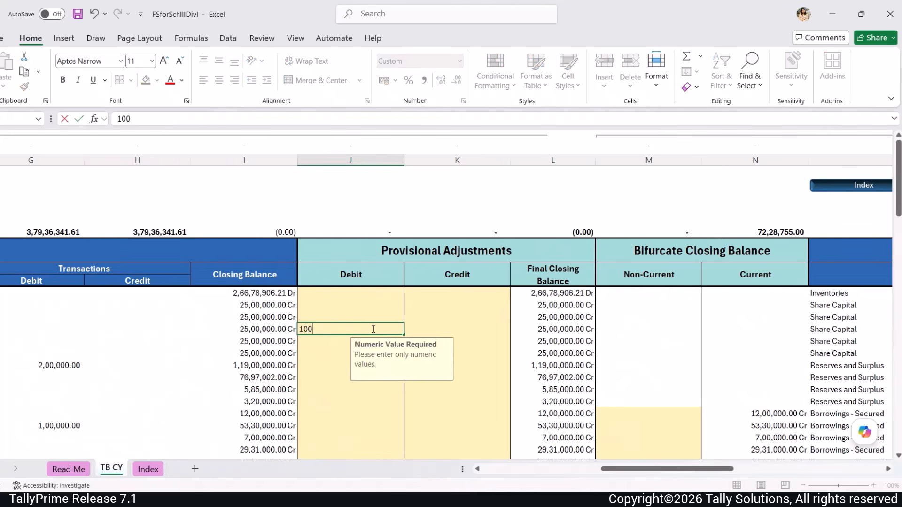
{"action": "left_click", "coordinate": [469, 339]}
{"action": "type", "text": "100"}
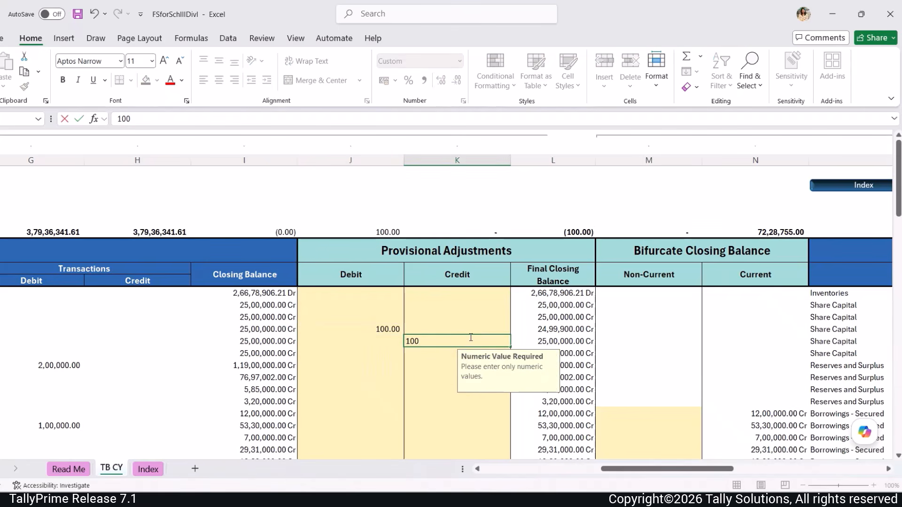
{"action": "left_click", "coordinate": [524, 336]}
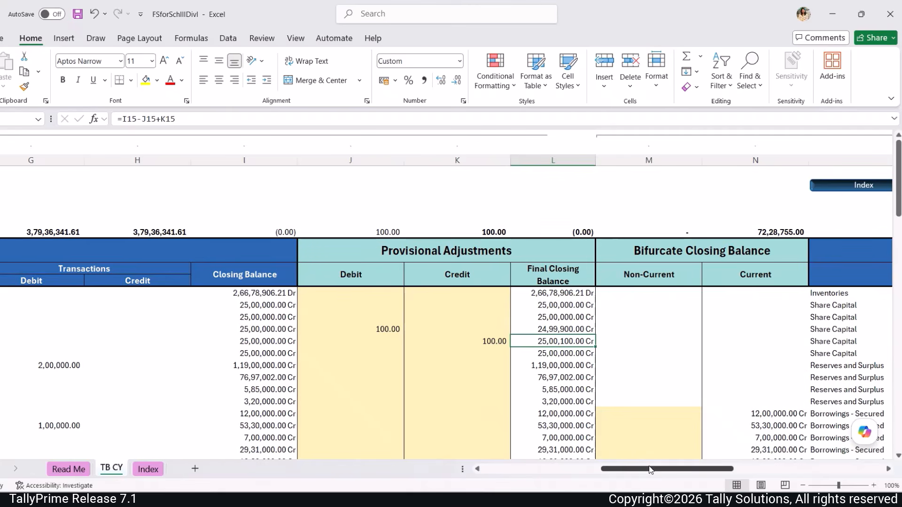
{"action": "left_click_drag", "start_coordinate": [651, 469], "coordinate": [679, 469]}
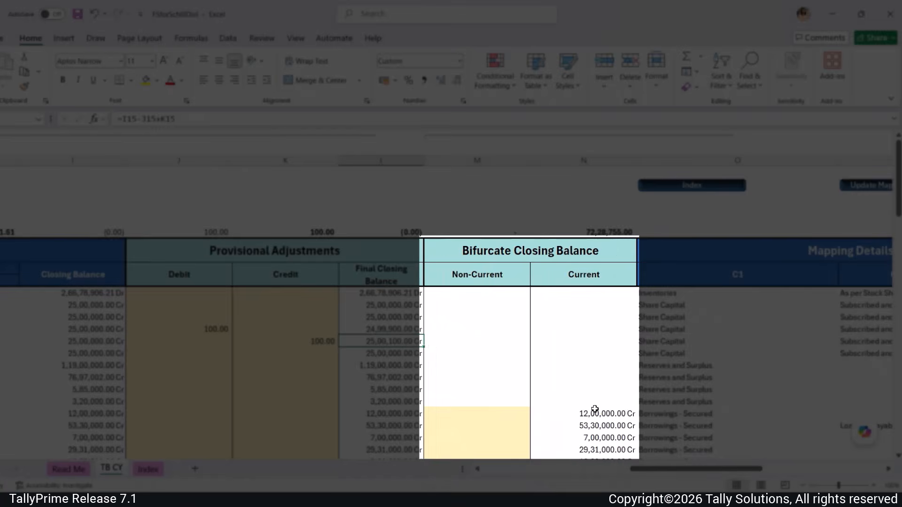
- Enter non-current amounts 1000000 and 300000 for the first two Borrowings - Secured rows
{"action": "scroll", "coordinate": [595, 409], "scroll_direction": "down", "scroll_amount": 1}
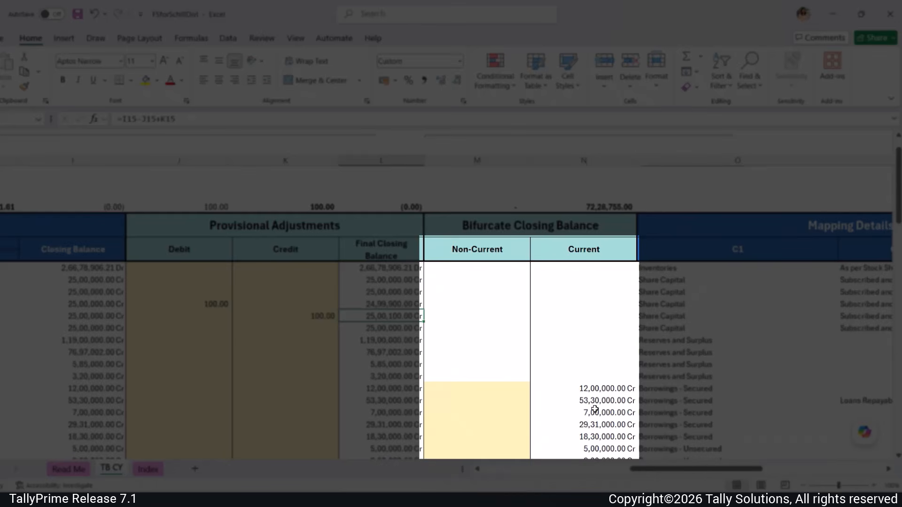
{"action": "scroll", "coordinate": [595, 409], "scroll_direction": "down", "scroll_amount": 2}
{"action": "left_click", "coordinate": [501, 306]}
{"action": "type", "text": "1000000"}
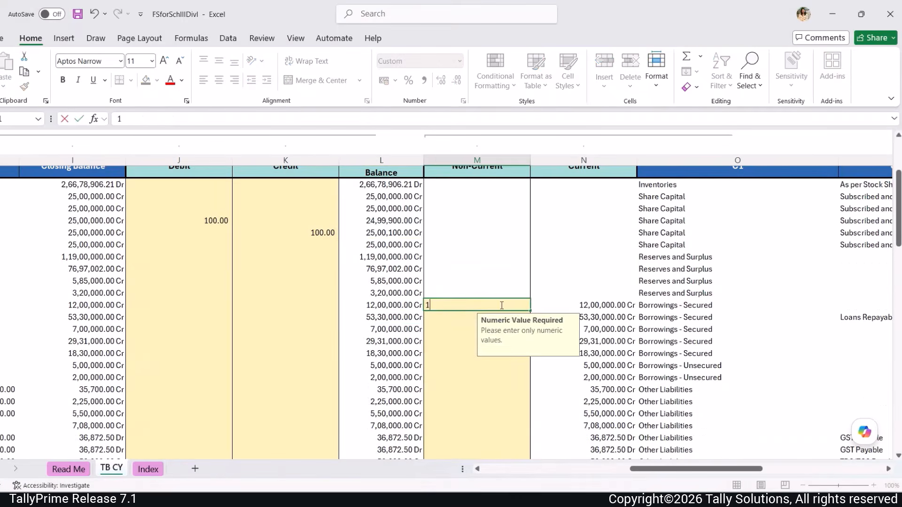
{"action": "key", "text": "Return"}
{"action": "type", "text": "300000"}
{"action": "key", "text": "Return"}
{"action": "left_click_drag", "start_coordinate": [674, 469], "coordinate": [719, 468]}
{"action": "scroll", "coordinate": [703, 362], "scroll_direction": "up", "scroll_amount": 2}
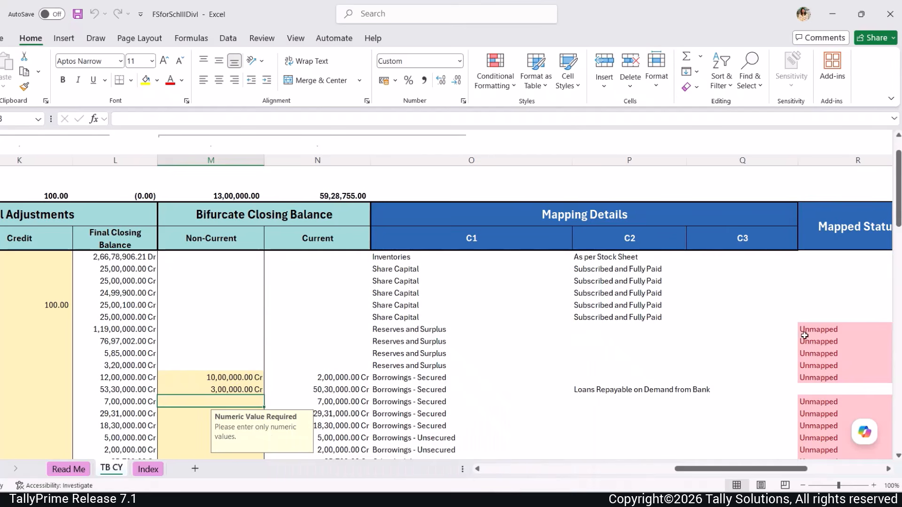
- Map the first two Reserves and Surplus ledgers to Capital Reserve and Other Reserves
{"action": "scroll", "coordinate": [820, 381], "scroll_direction": "down", "scroll_amount": 4}
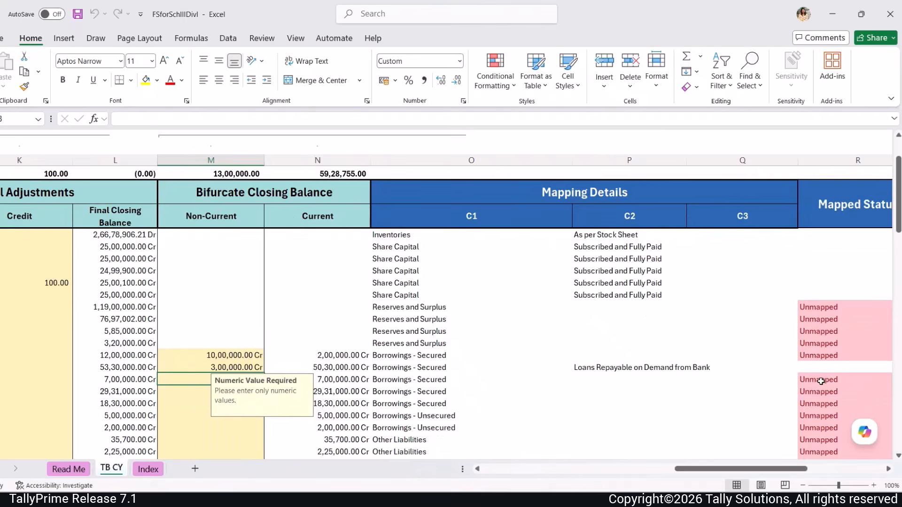
{"action": "scroll", "coordinate": [820, 381], "scroll_direction": "up", "scroll_amount": 3}
{"action": "scroll", "coordinate": [821, 381], "scroll_direction": "up", "scroll_amount": 1}
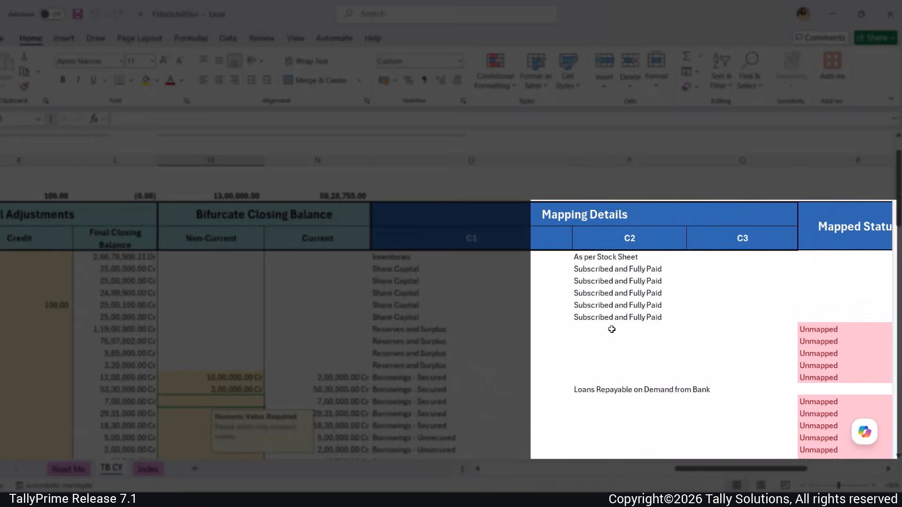
{"action": "left_click", "coordinate": [684, 329]}
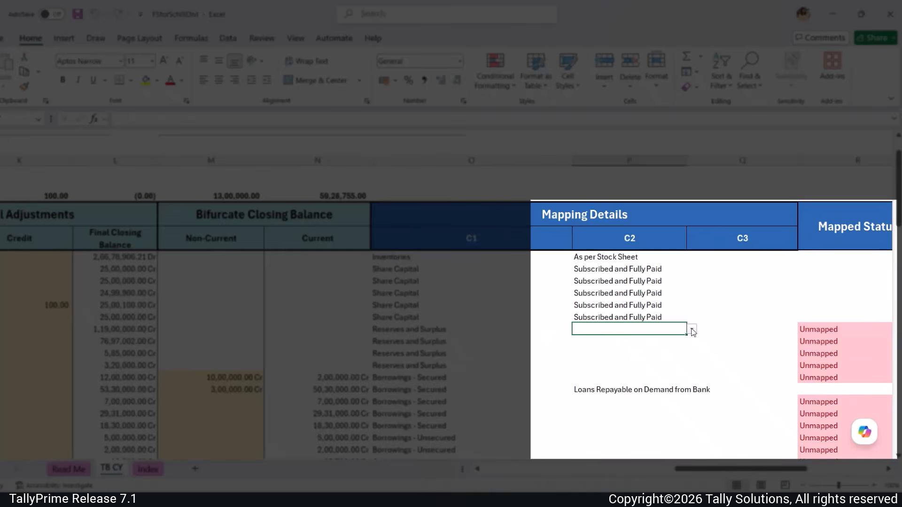
{"action": "left_click", "coordinate": [692, 330]}
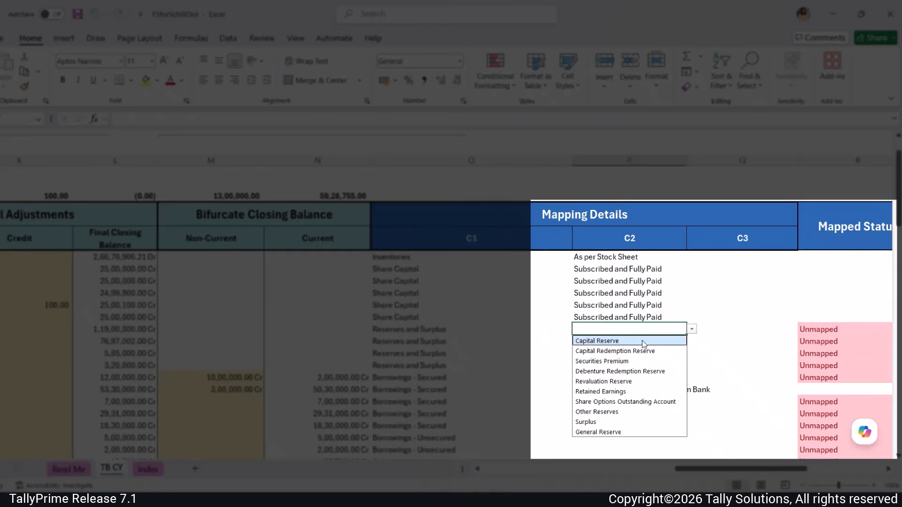
{"action": "left_click", "coordinate": [620, 341]}
{"action": "left_click", "coordinate": [543, 298]}
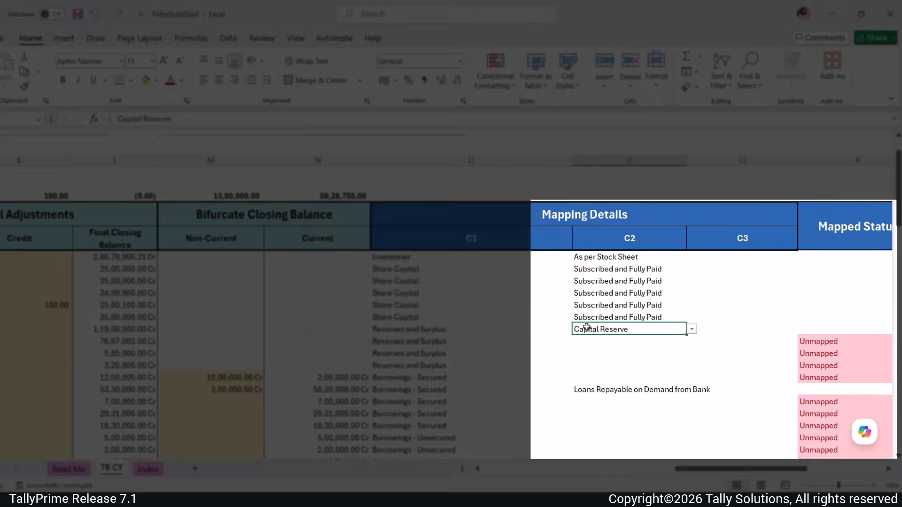
{"action": "left_click", "coordinate": [692, 341]}
{"action": "left_click", "coordinate": [618, 422]}
{"action": "left_click", "coordinate": [628, 354]}
- Map the next two ledgers to Securities Premium, declining to copy the mapping to the group
{"action": "left_click", "coordinate": [692, 353]}
{"action": "left_click", "coordinate": [611, 388]}
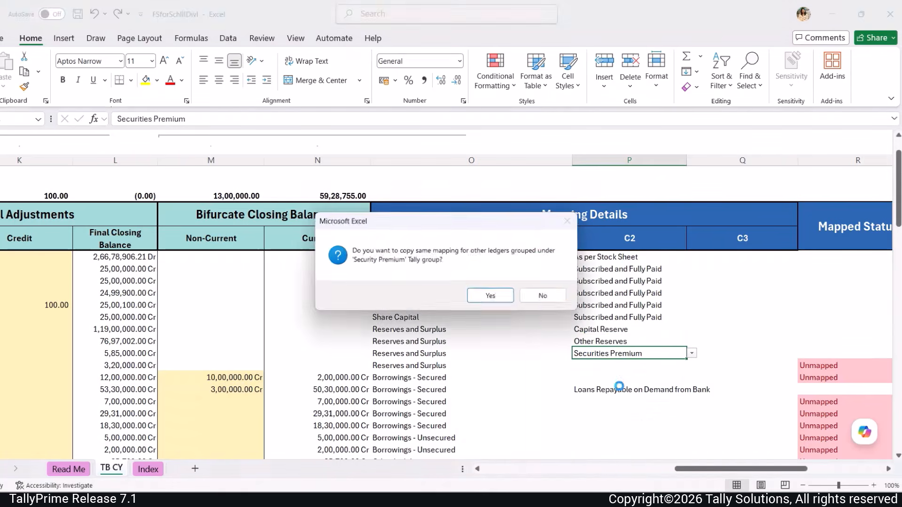
{"action": "left_click", "coordinate": [544, 297]}
{"action": "left_click", "coordinate": [670, 365]}
{"action": "left_click", "coordinate": [692, 365]}
{"action": "left_click", "coordinate": [634, 398]}
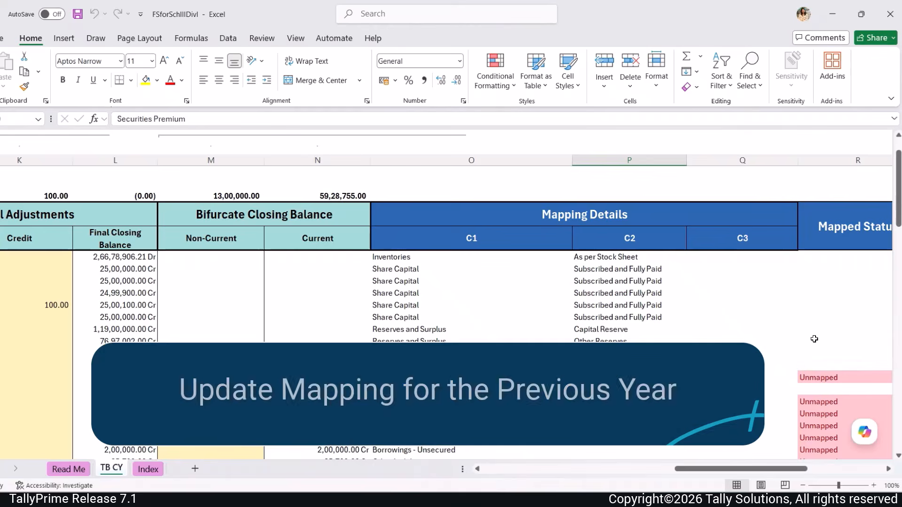
- Copy the TB CY mapping onto the TB PY sheet, overwriting its previous-year mapping
{"action": "scroll", "coordinate": [776, 321], "scroll_direction": "up", "scroll_amount": 1}
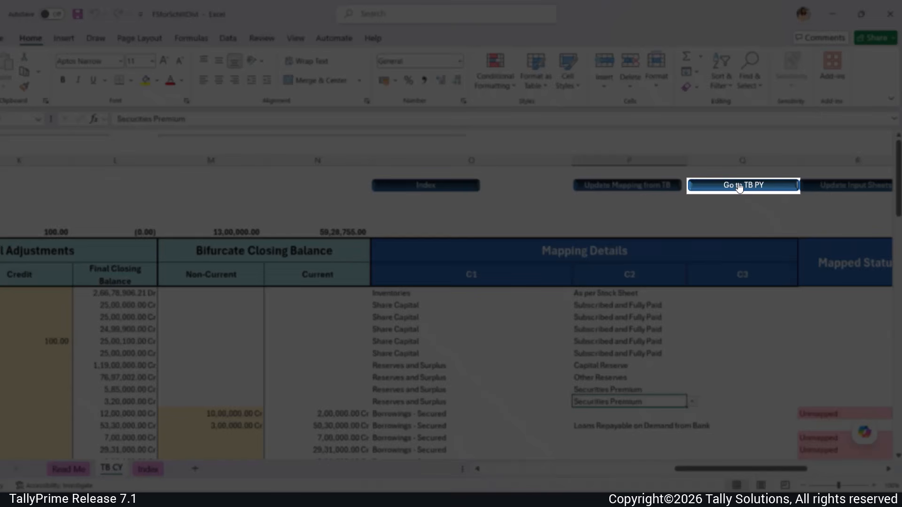
{"action": "left_click", "coordinate": [739, 186]}
{"action": "left_click_drag", "start_coordinate": [712, 470], "coordinate": [851, 469]}
{"action": "left_click", "coordinate": [719, 377]}
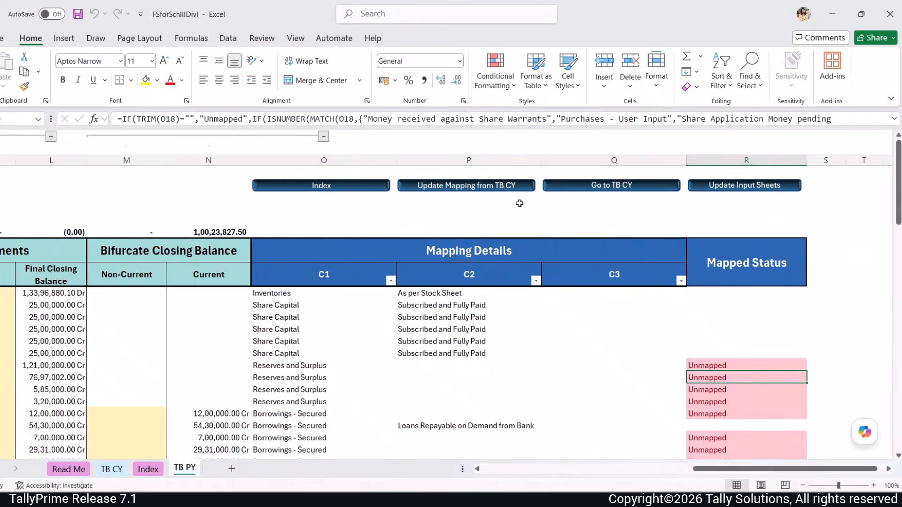
{"action": "left_click", "coordinate": [472, 187]}
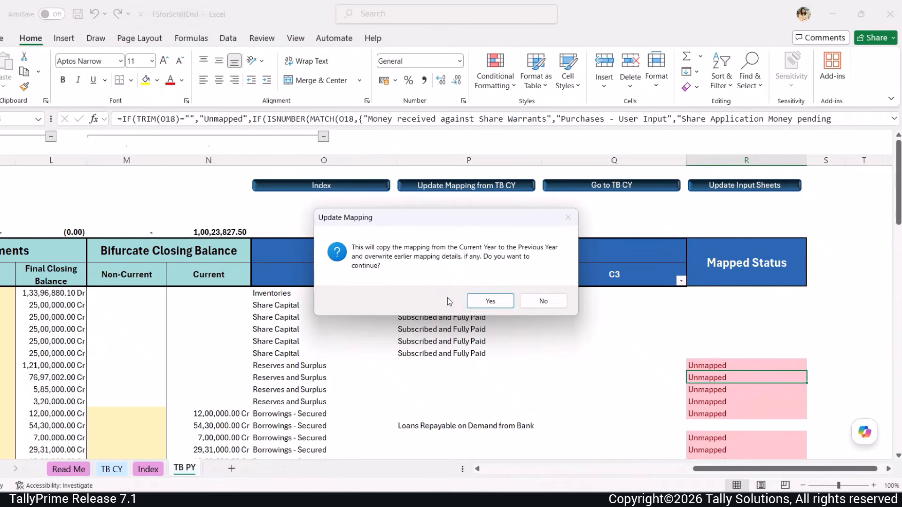
{"action": "left_click", "coordinate": [491, 301]}
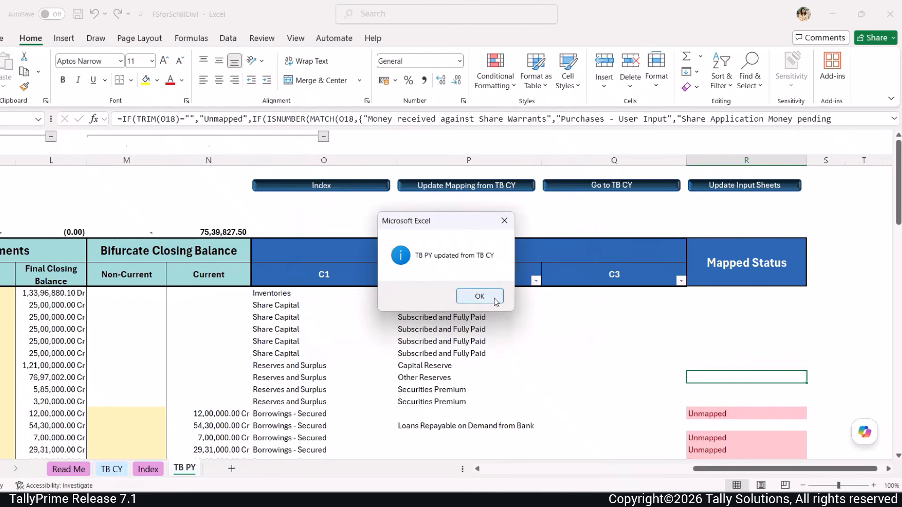
{"action": "left_click", "coordinate": [484, 297]}
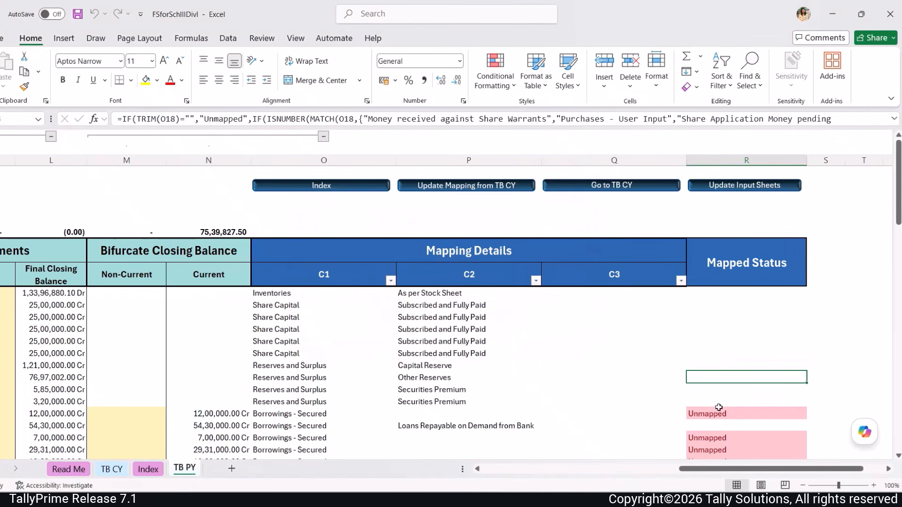
- Enter 2,00,000 and 50,00,000 as non-current amounts for the two Borrowings - Secured rows
{"action": "type", "text": "200000"}
{"action": "key", "text": "Return"}
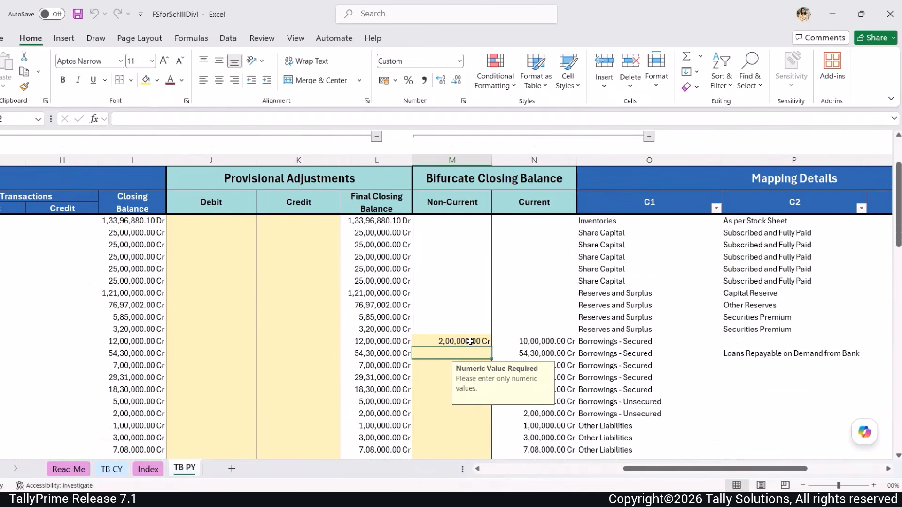
{"action": "type", "text": "5000000"}
{"action": "key", "text": "Return"}
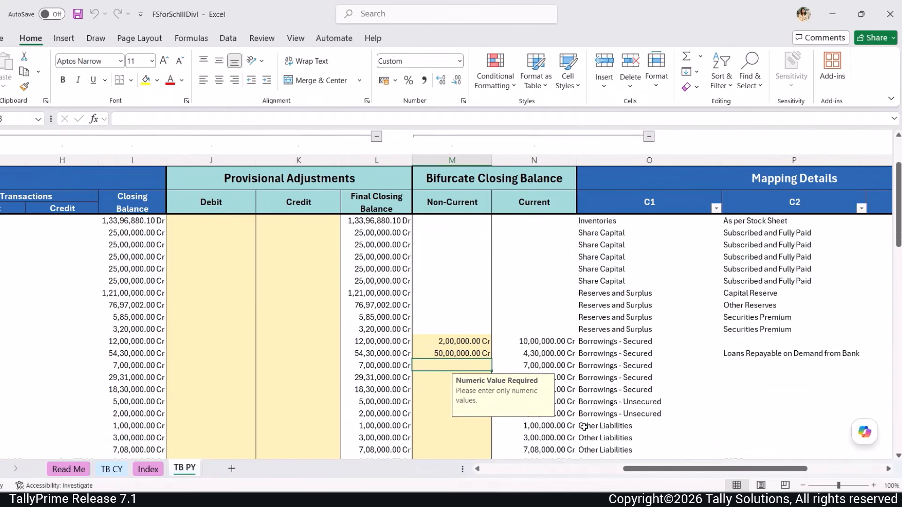
{"action": "left_click_drag", "start_coordinate": [626, 471], "coordinate": [701, 467]}
{"action": "scroll", "coordinate": [573, 394], "scroll_direction": "down", "scroll_amount": 4}
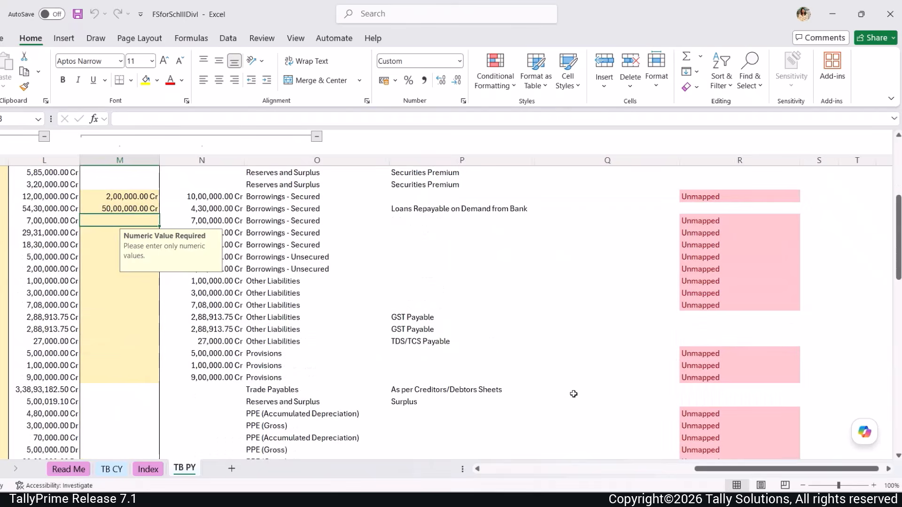
{"action": "scroll", "coordinate": [574, 394], "scroll_direction": "down", "scroll_amount": 1}
{"action": "scroll", "coordinate": [574, 394], "scroll_direction": "up", "scroll_amount": 6}
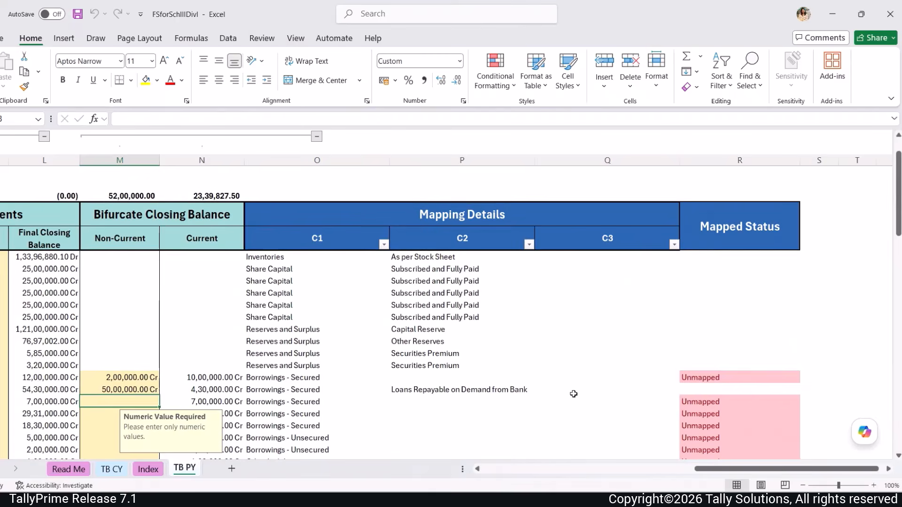
{"action": "scroll", "coordinate": [574, 394], "scroll_direction": "up", "scroll_amount": 1}
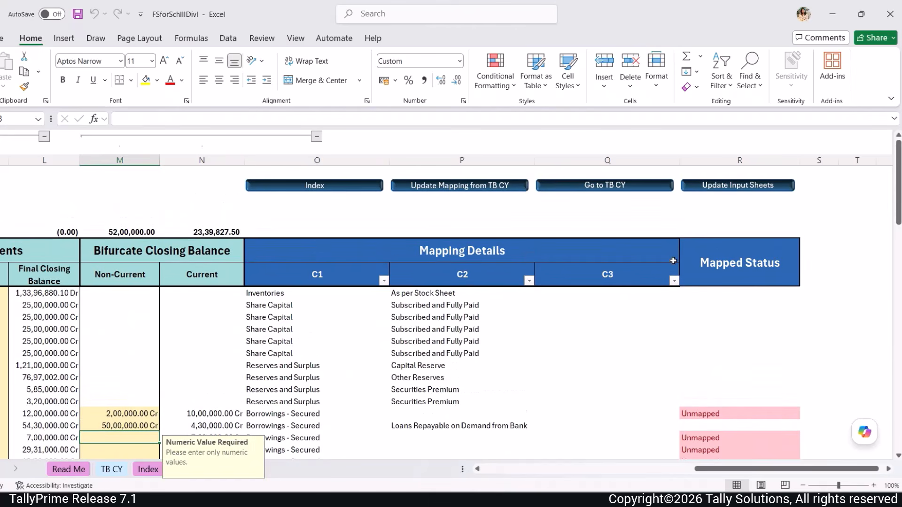
- Update the input sheets from the mapped TB CY and TB PY, then return to the Index
{"action": "left_click", "coordinate": [722, 186]}
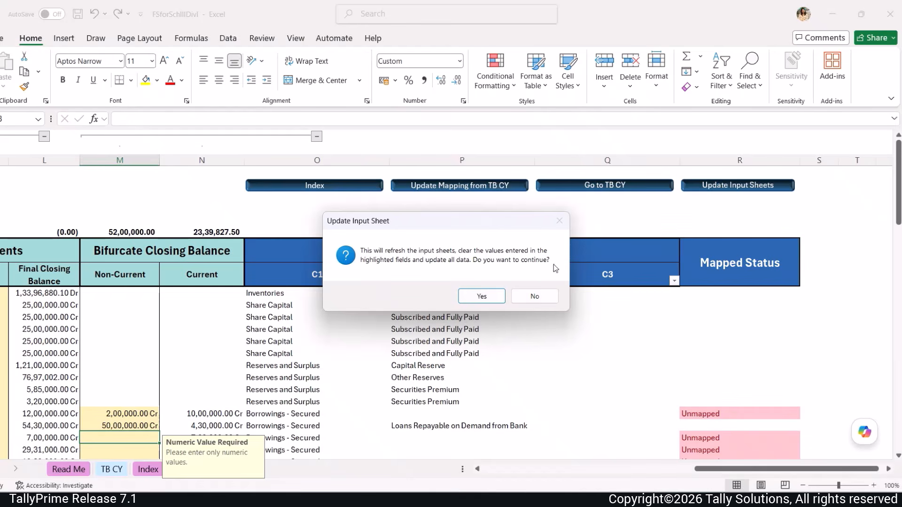
{"action": "left_click", "coordinate": [484, 296]}
{"action": "left_click", "coordinate": [485, 298]}
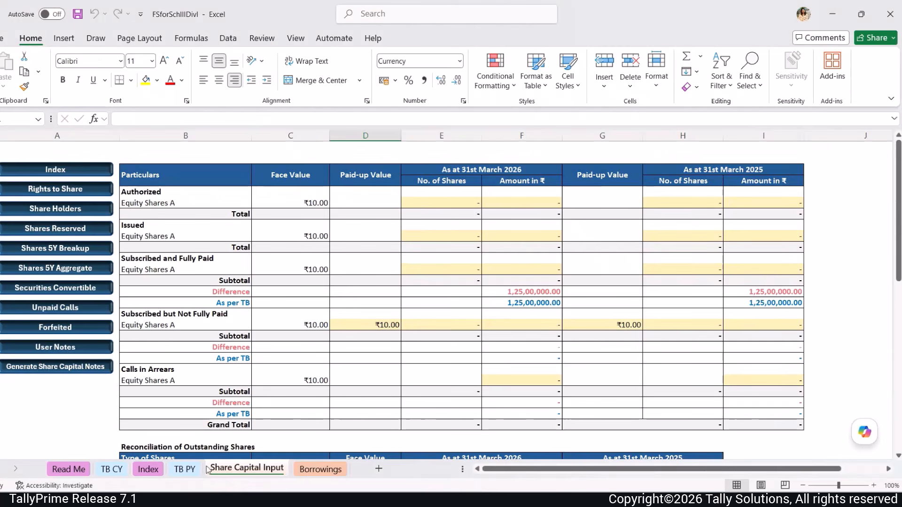
{"action": "left_click", "coordinate": [106, 171]}
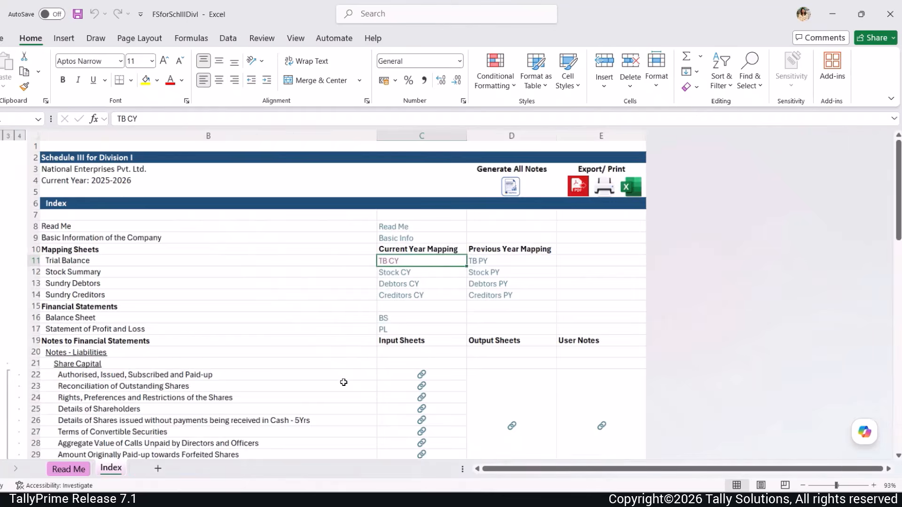
{"action": "scroll", "coordinate": [343, 381], "scroll_direction": "down", "scroll_amount": 3}
- Save the user note 'Reserves & Surplus' on the Reserves_Surplus_Input sheet
{"action": "left_click", "coordinate": [388, 370]}
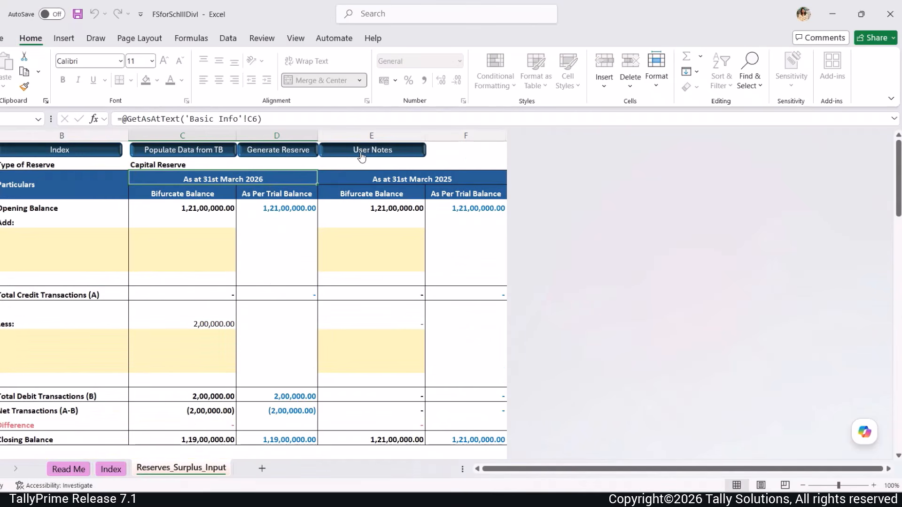
{"action": "left_click", "coordinate": [361, 150]}
{"action": "left_click", "coordinate": [227, 188]}
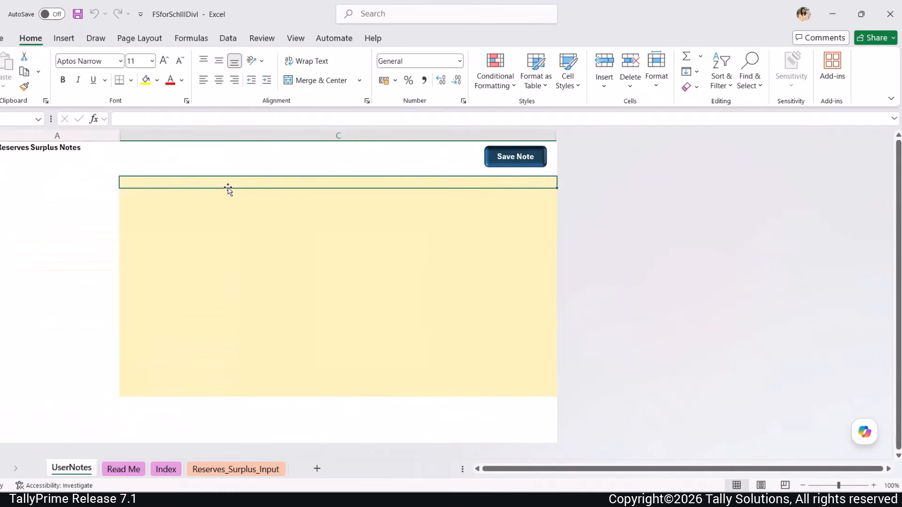
{"action": "type", "text": "Reserves & Surplus"}
{"action": "key", "text": "Return"}
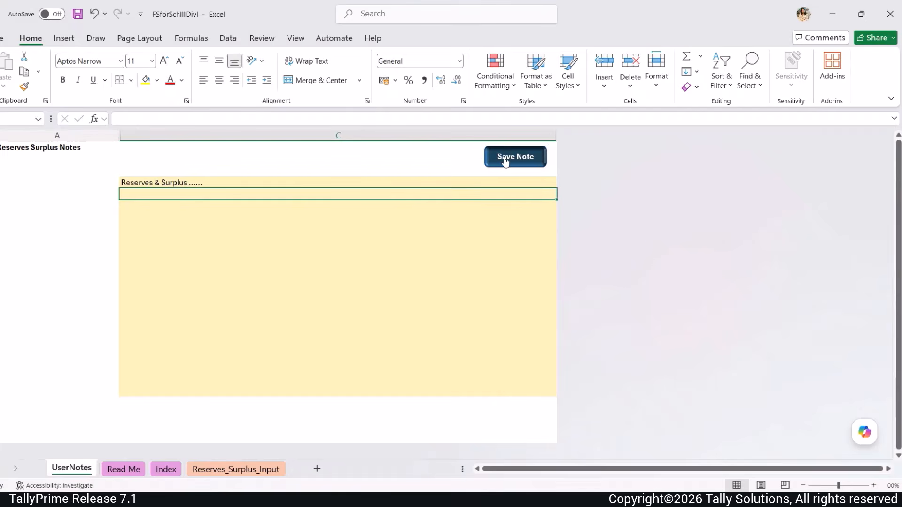
{"action": "left_click", "coordinate": [505, 158]}
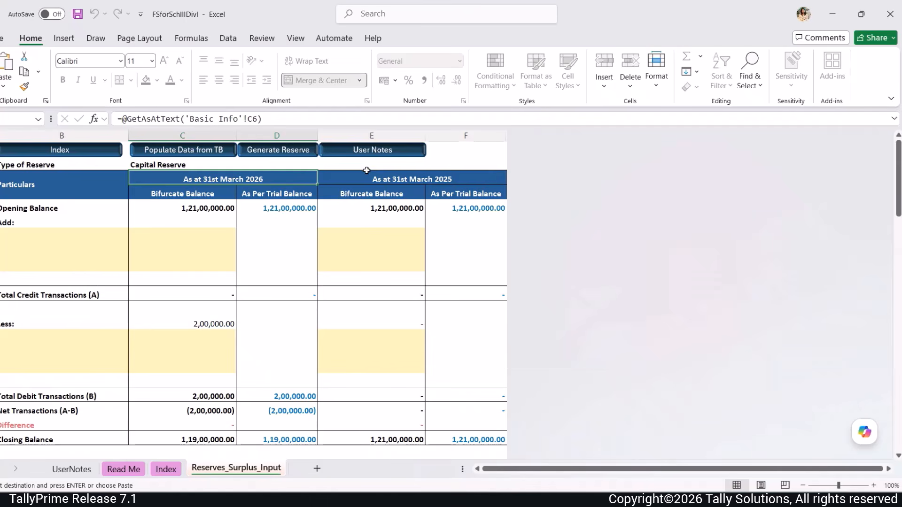
- Generate the Reserves and Surplus note, then generate all notes from the Index sheet
{"action": "left_click", "coordinate": [265, 157]}
{"action": "scroll", "coordinate": [274, 245], "scroll_direction": "down", "scroll_amount": 8}
{"action": "scroll", "coordinate": [274, 253], "scroll_direction": "up", "scroll_amount": 8}
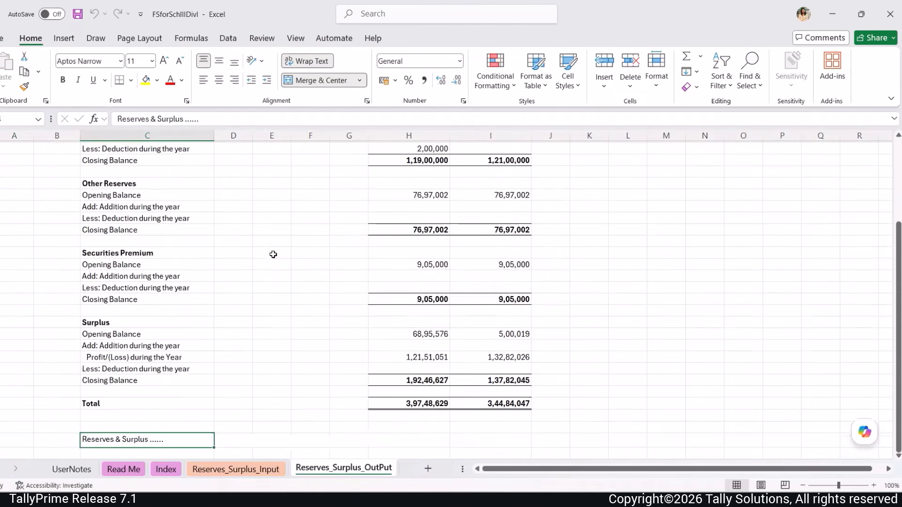
{"action": "left_click", "coordinate": [164, 470]}
{"action": "scroll", "coordinate": [301, 348], "scroll_direction": "up", "scroll_amount": 3}
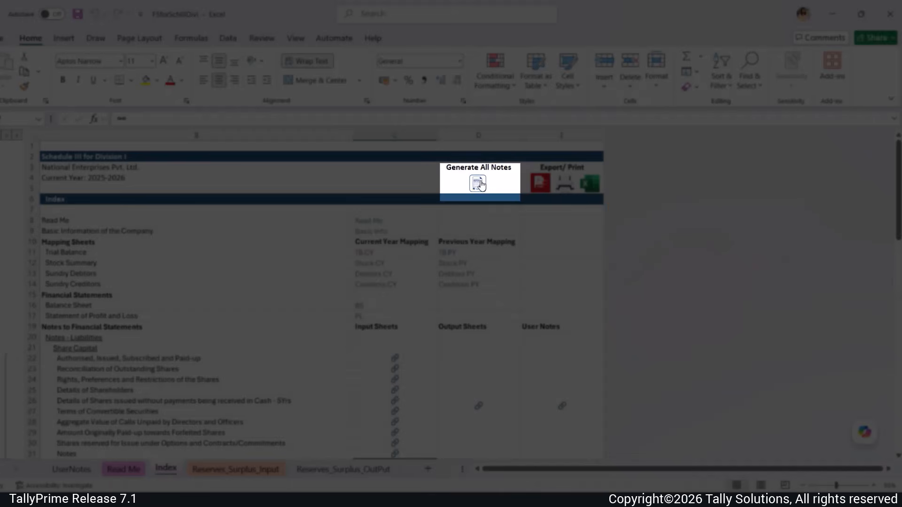
{"action": "left_click", "coordinate": [478, 183]}
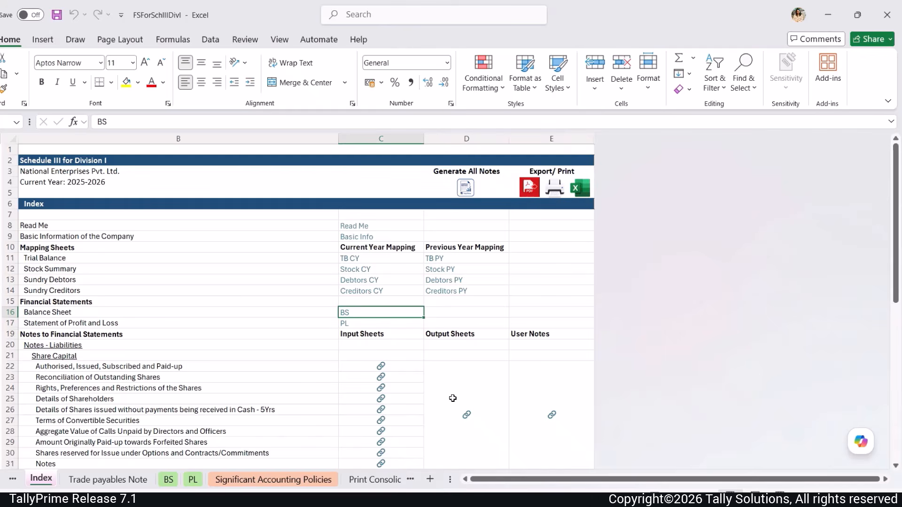
- Review the Balance Sheet totalling 11,43,58,102 against 9,05,14,761, then return to the Index
{"action": "left_click", "coordinate": [165, 478]}
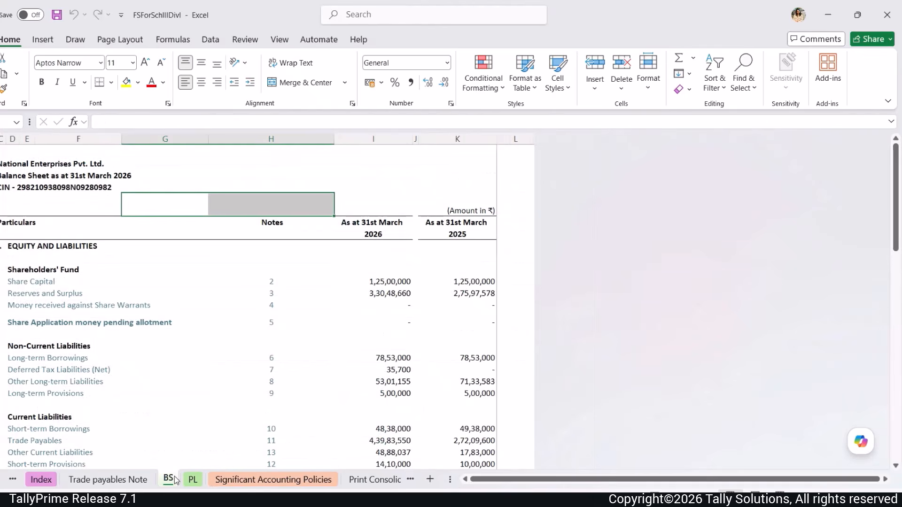
{"action": "scroll", "coordinate": [566, 373], "scroll_direction": "down", "scroll_amount": 7}
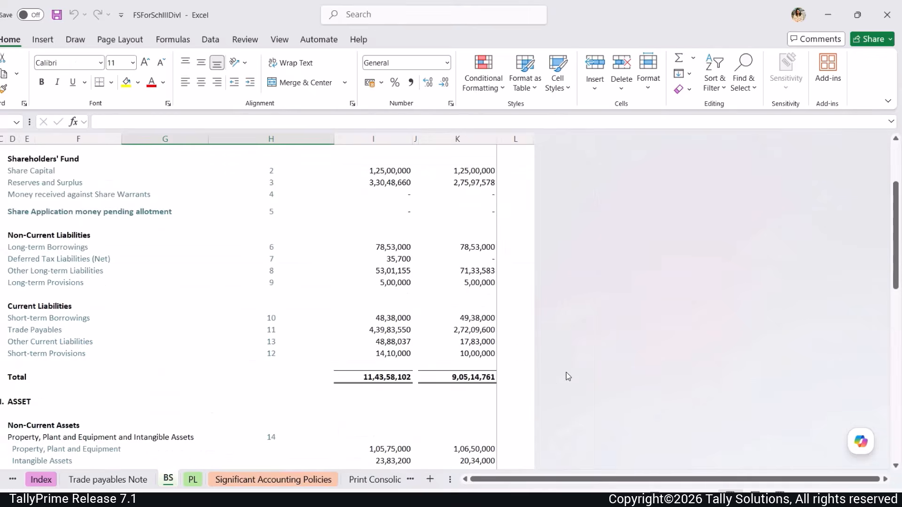
{"action": "scroll", "coordinate": [566, 372], "scroll_direction": "down", "scroll_amount": 8}
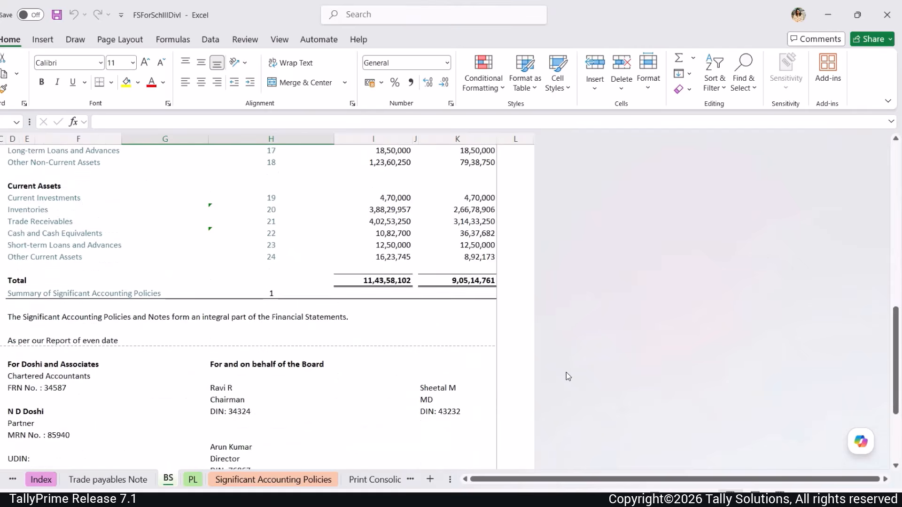
{"action": "scroll", "coordinate": [565, 372], "scroll_direction": "up", "scroll_amount": 2}
{"action": "scroll", "coordinate": [566, 372], "scroll_direction": "up", "scroll_amount": 13}
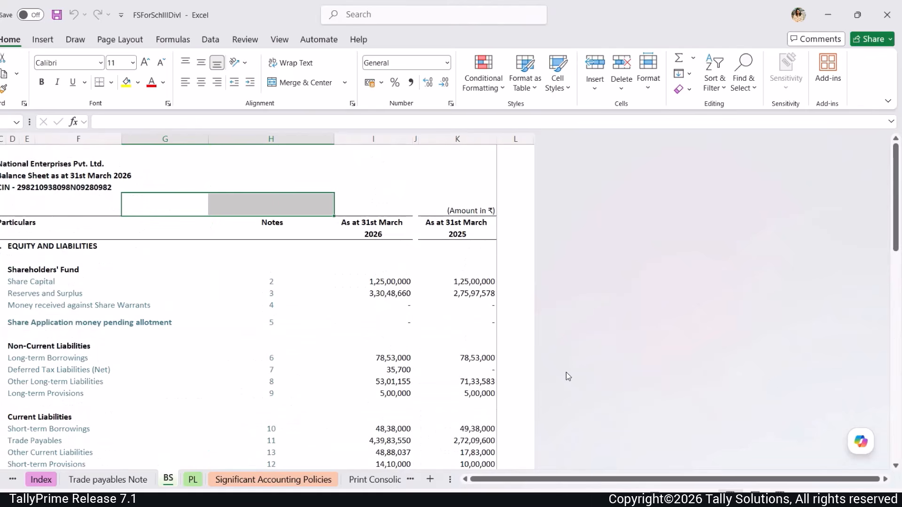
{"action": "left_click", "coordinate": [48, 480]}
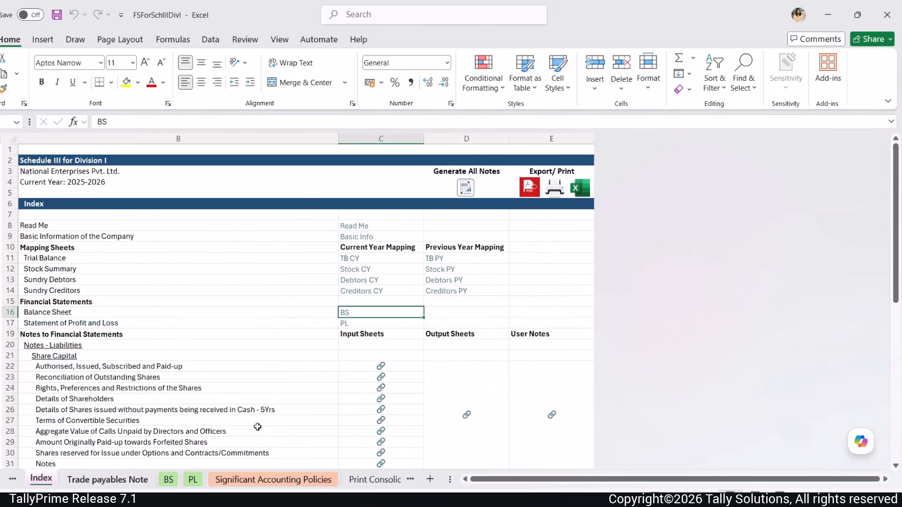